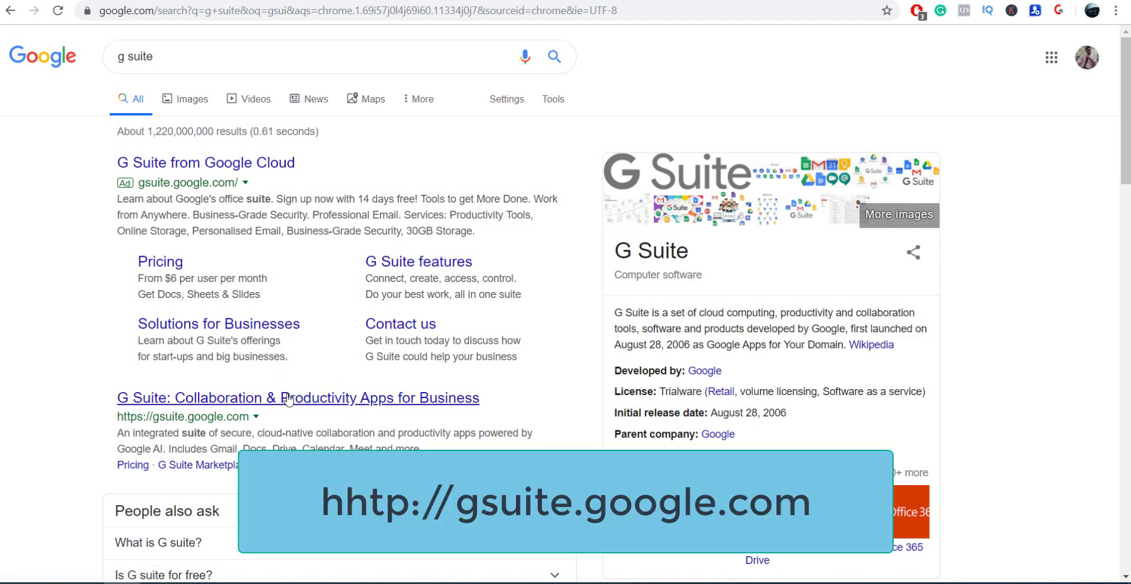
Compare the Basic, Business and Enterprise plans on the G Suite pricing page, then choose Basic
{"action": "left_click", "coordinate": [171, 265]}
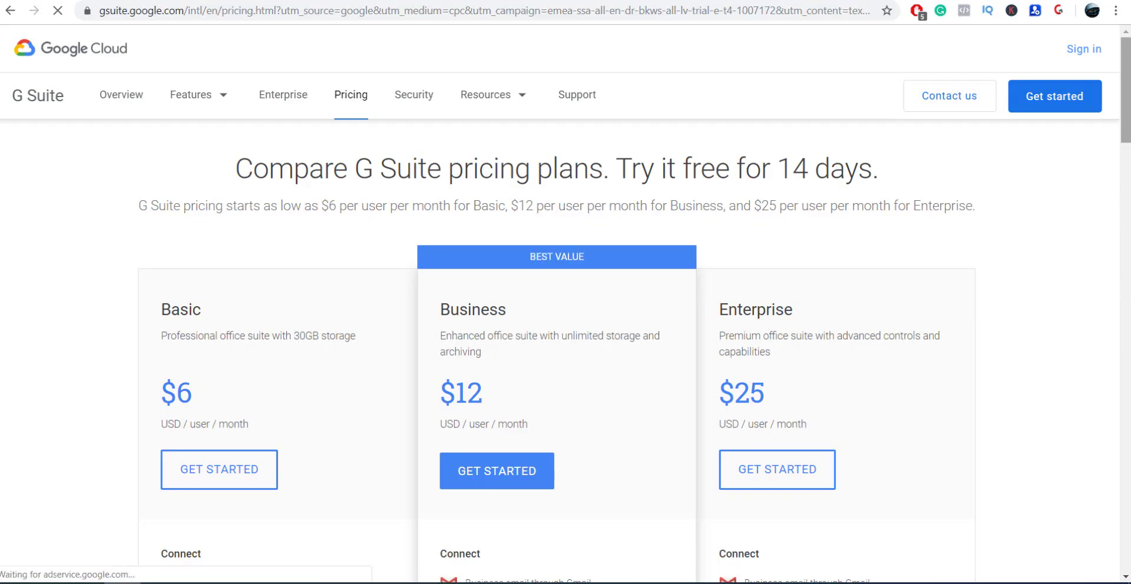
{"action": "scroll", "coordinate": [1126, 106], "scroll_direction": "down", "scroll_amount": 2}
{"action": "left_click_drag", "start_coordinate": [1128, 163], "coordinate": [1128, 210]}
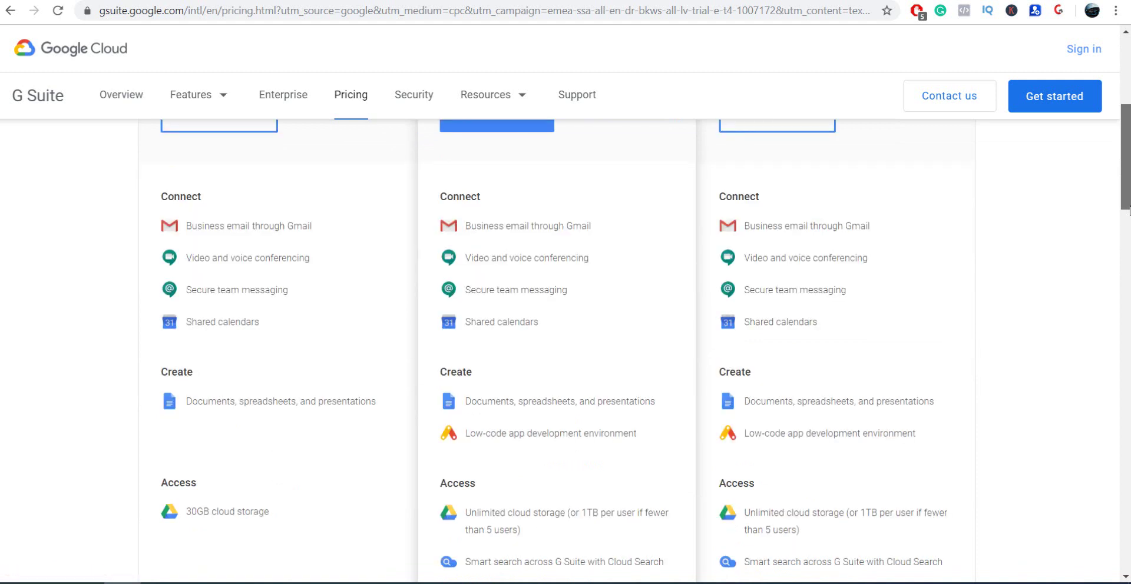
{"action": "left_click_drag", "start_coordinate": [1128, 209], "coordinate": [1128, 218]}
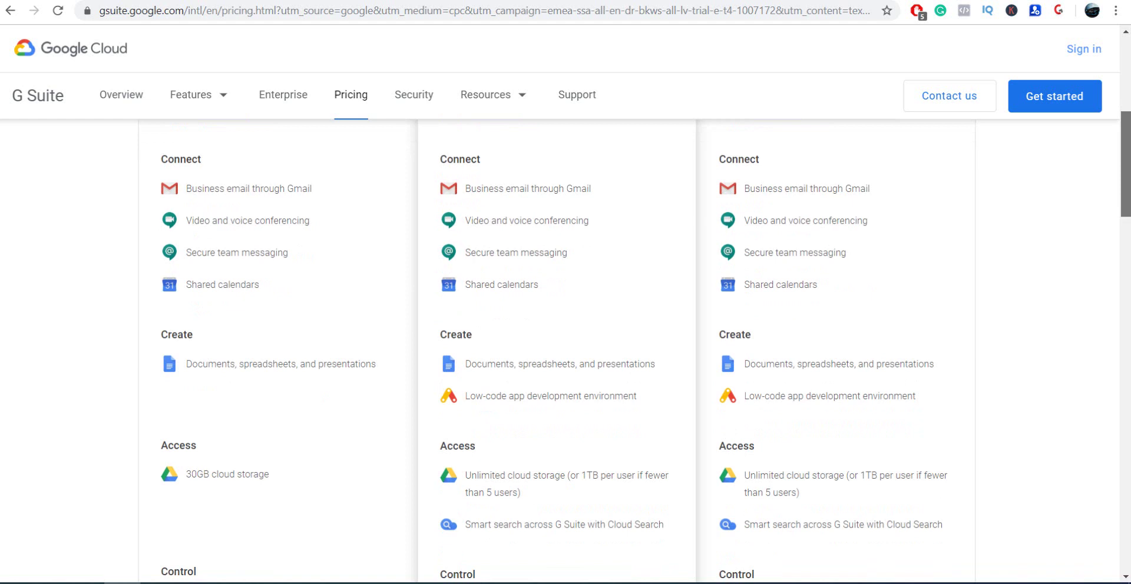
{"action": "scroll", "coordinate": [566, 324], "scroll_direction": "up", "scroll_amount": 4}
{"action": "left_click_drag", "start_coordinate": [1128, 174], "coordinate": [1128, 289]}
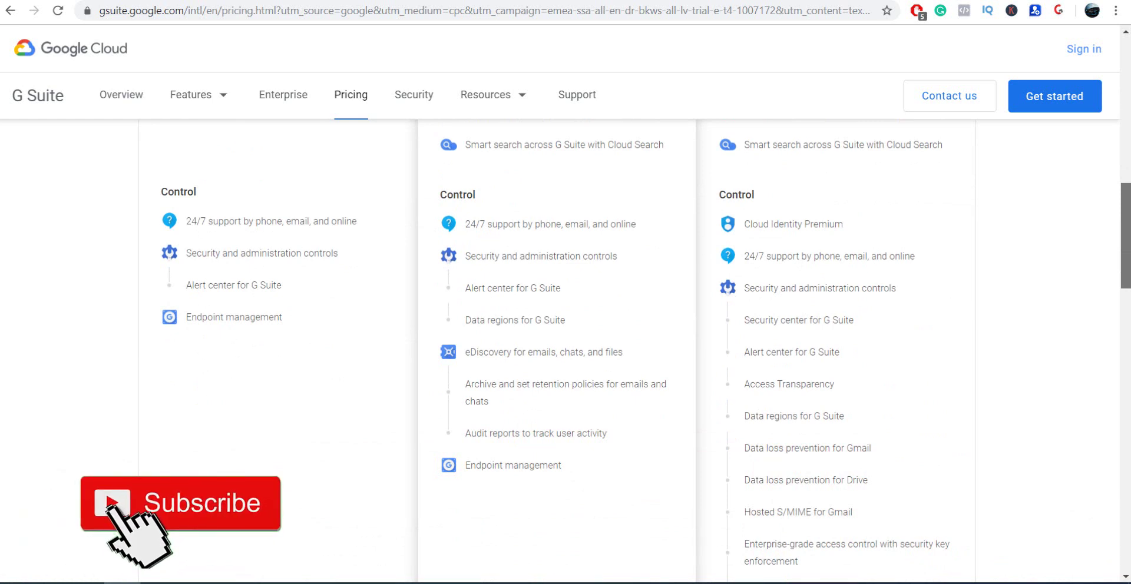
{"action": "left_click_drag", "start_coordinate": [1125, 289], "coordinate": [1124, 165]}
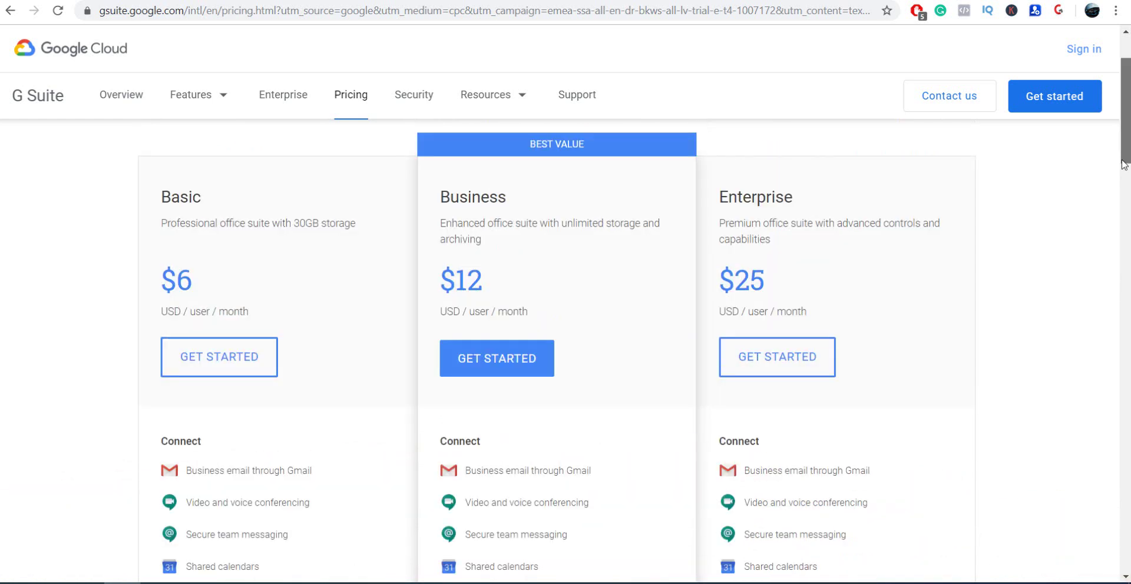
{"action": "scroll", "coordinate": [1124, 165], "scroll_direction": "down", "scroll_amount": 1}
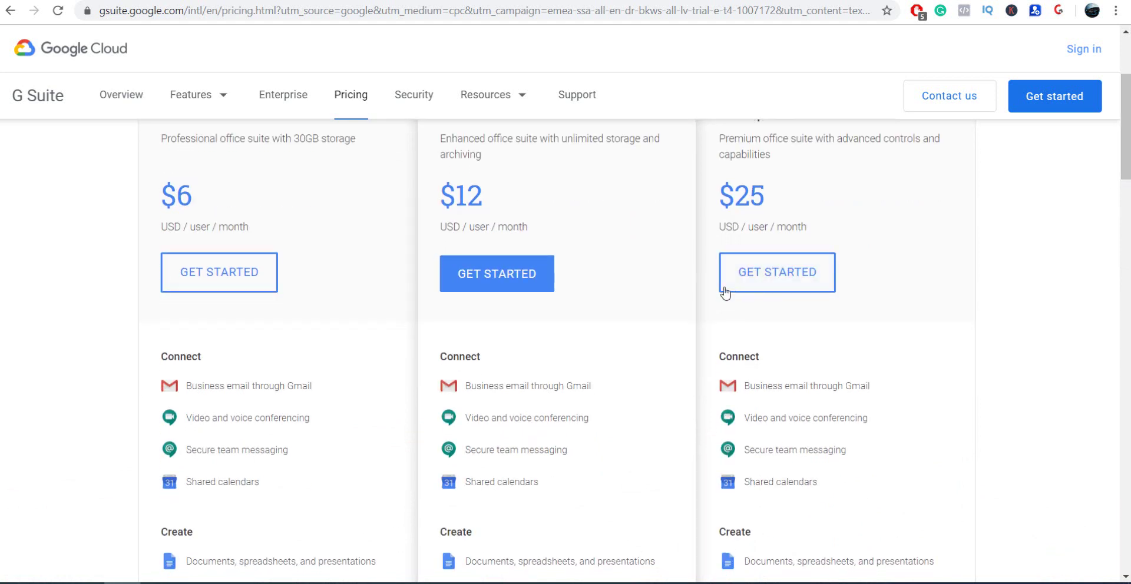
{"action": "left_click", "coordinate": [231, 282]}
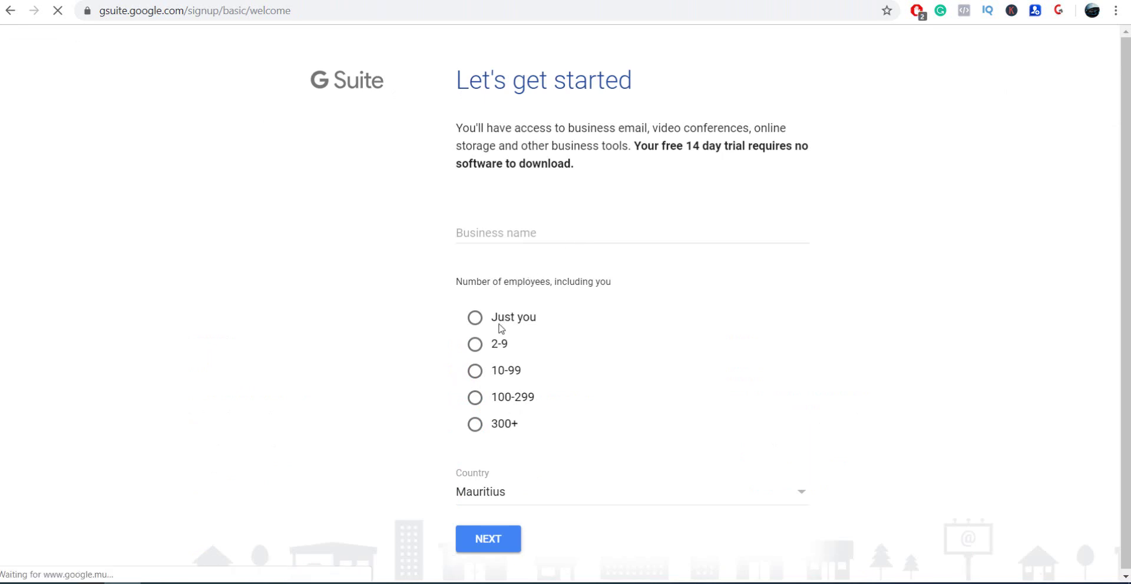
Enter business name 'Interlect Online' with just one employee and submit the details
{"action": "left_click", "coordinate": [472, 318]}
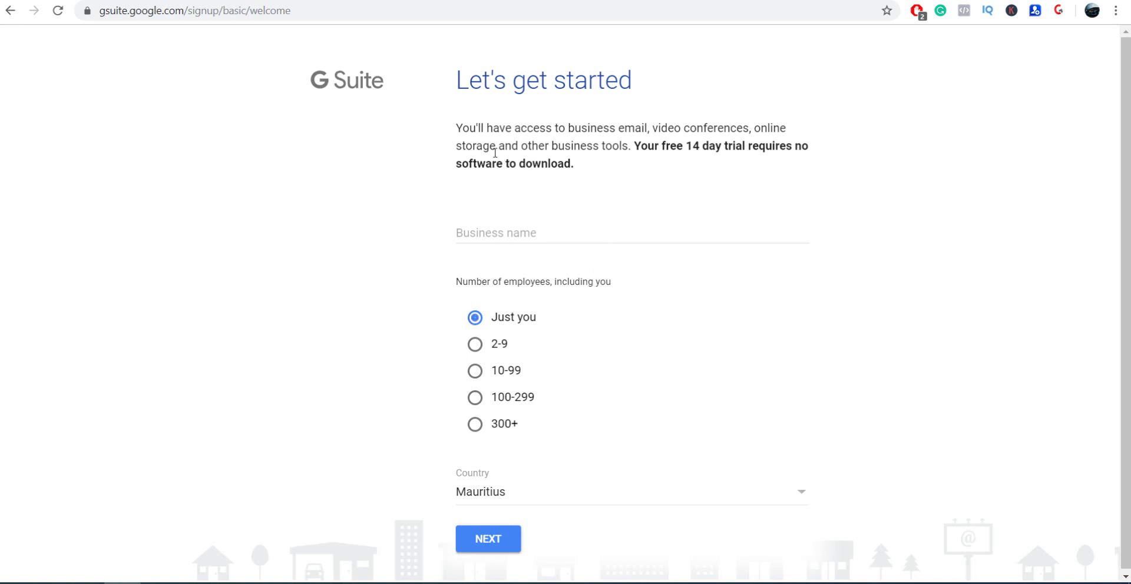
{"action": "left_click_drag", "start_coordinate": [466, 128], "coordinate": [677, 162]}
{"action": "left_click", "coordinate": [624, 169]}
{"action": "left_click", "coordinate": [515, 242]}
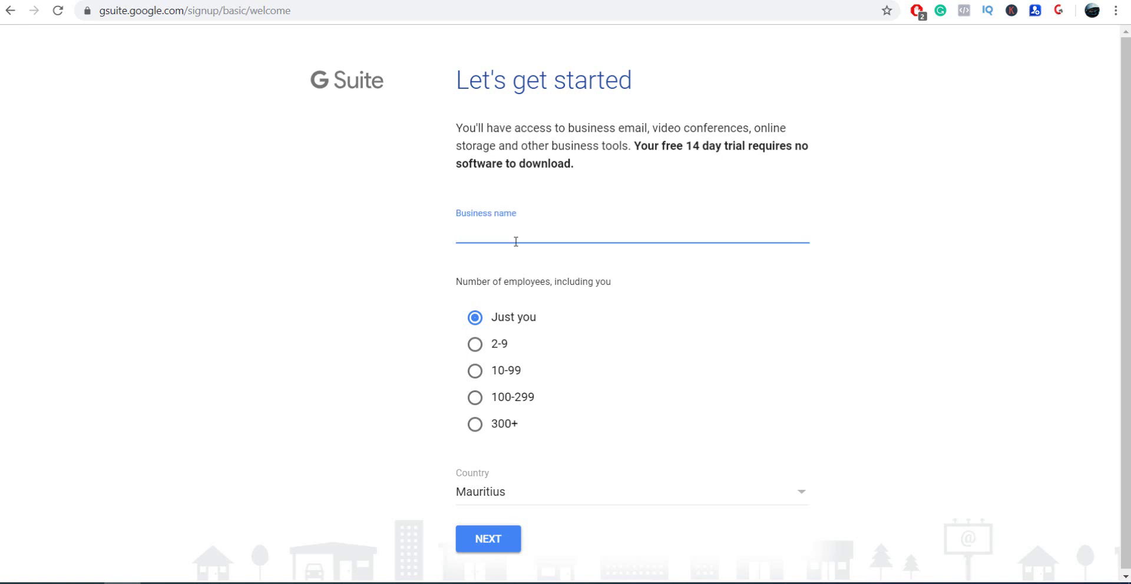
{"action": "left_click", "coordinate": [499, 218]}
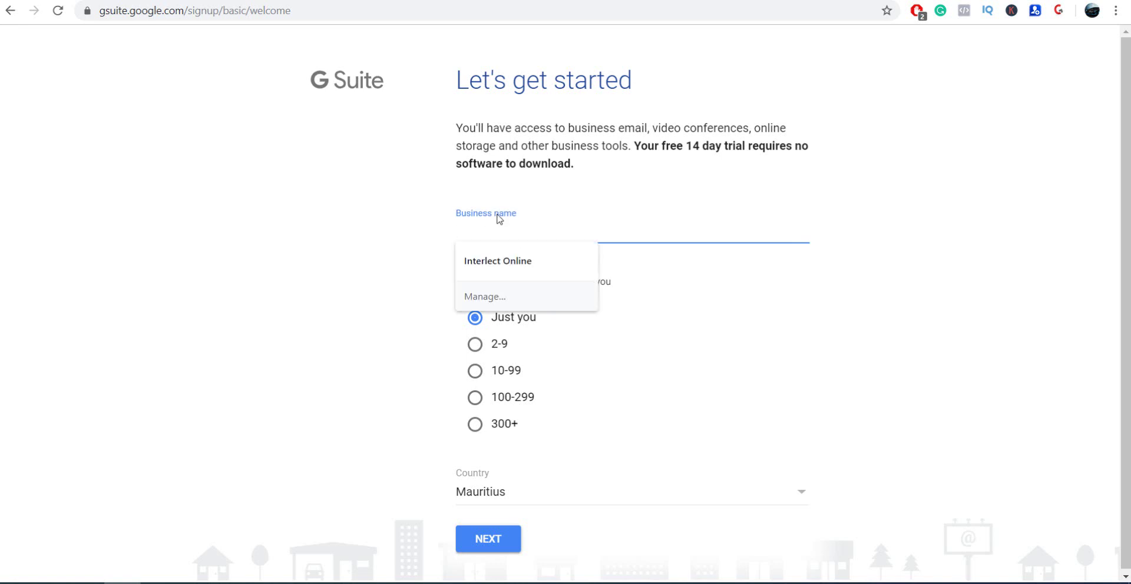
{"action": "left_click", "coordinate": [498, 261]}
{"action": "left_click", "coordinate": [627, 207]}
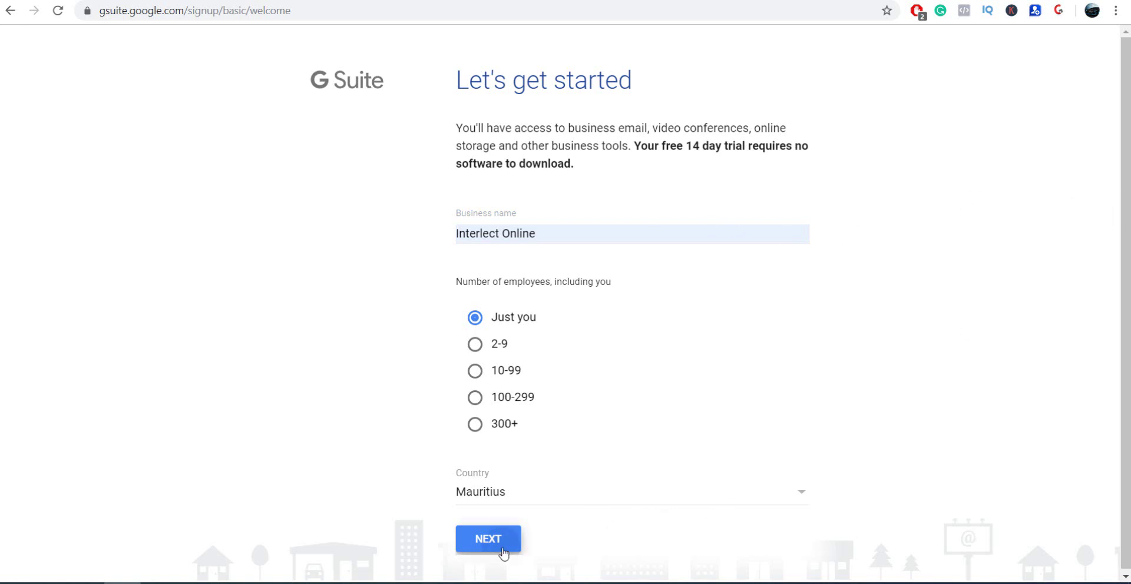
{"action": "left_click", "coordinate": [513, 550]}
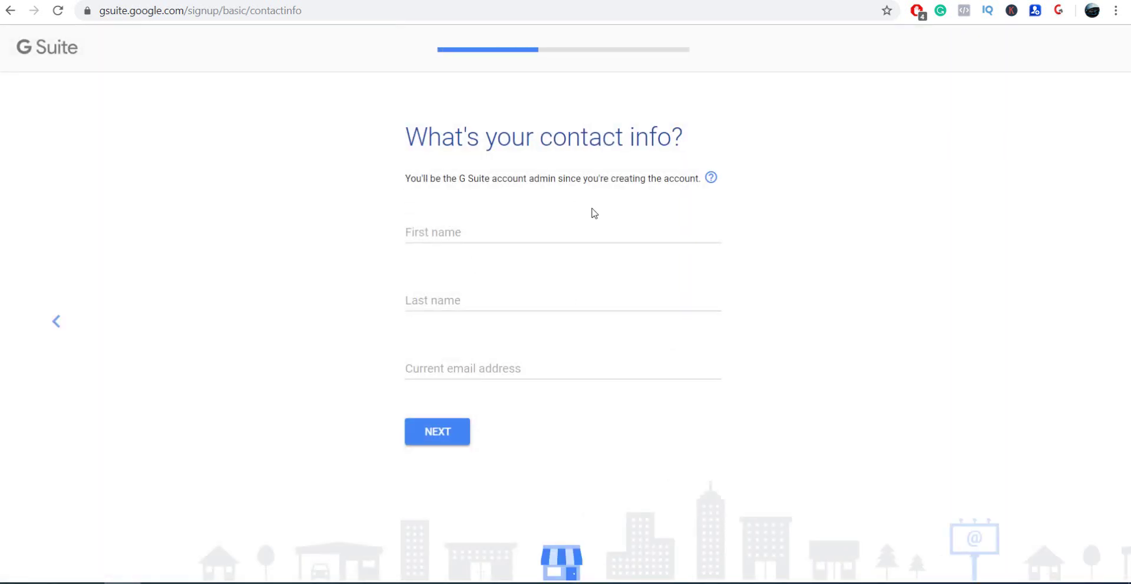
Fill all contact fields from saved autofill details and submit the contact info
{"action": "left_click", "coordinate": [557, 235]}
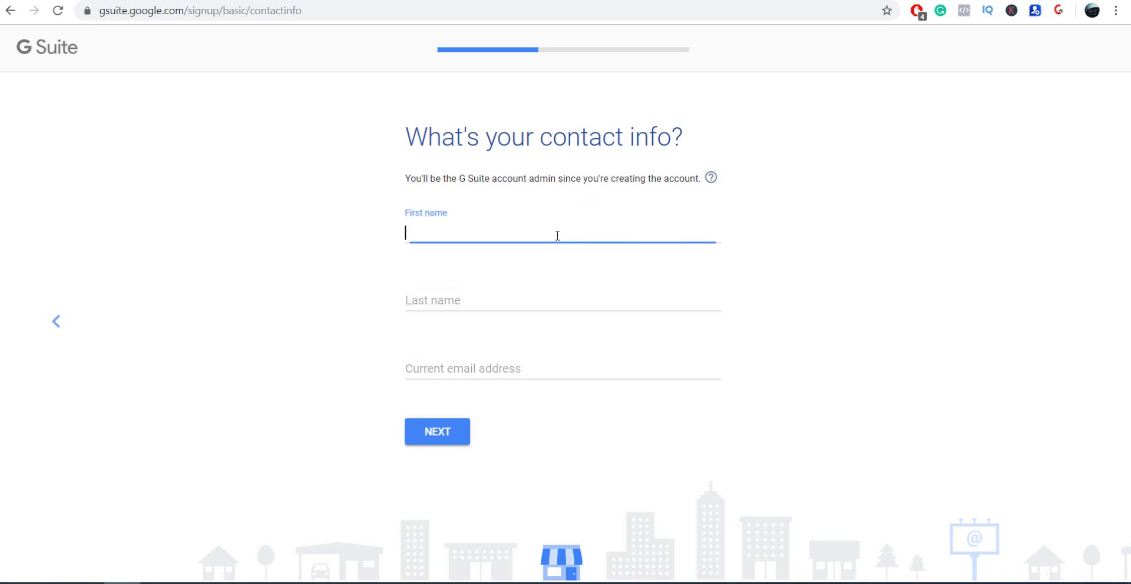
{"action": "left_click", "coordinate": [557, 235]}
{"action": "left_click", "coordinate": [519, 268]}
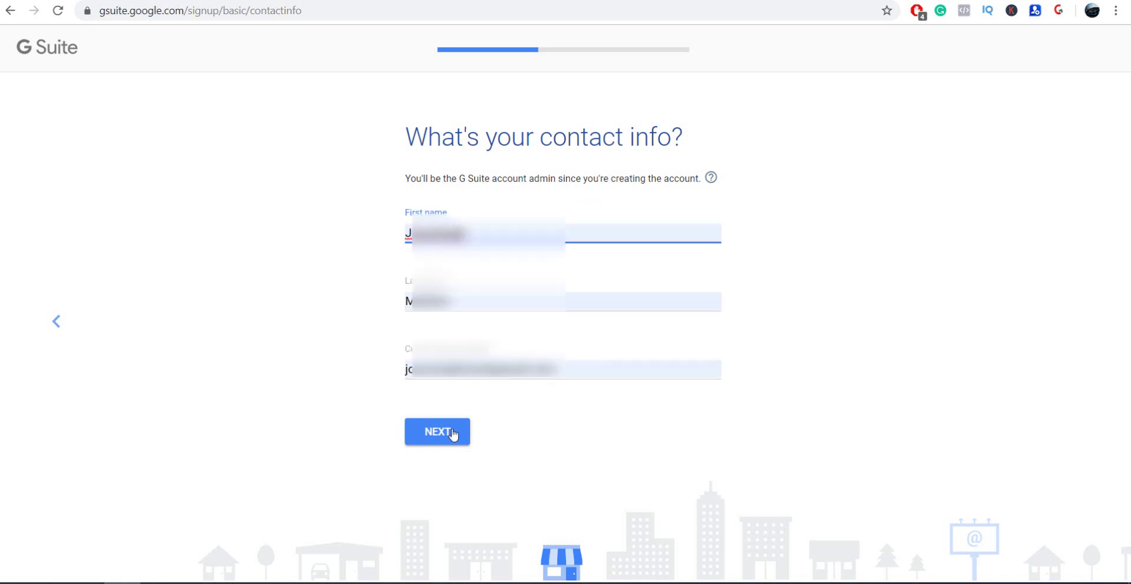
{"action": "left_click", "coordinate": [453, 435]}
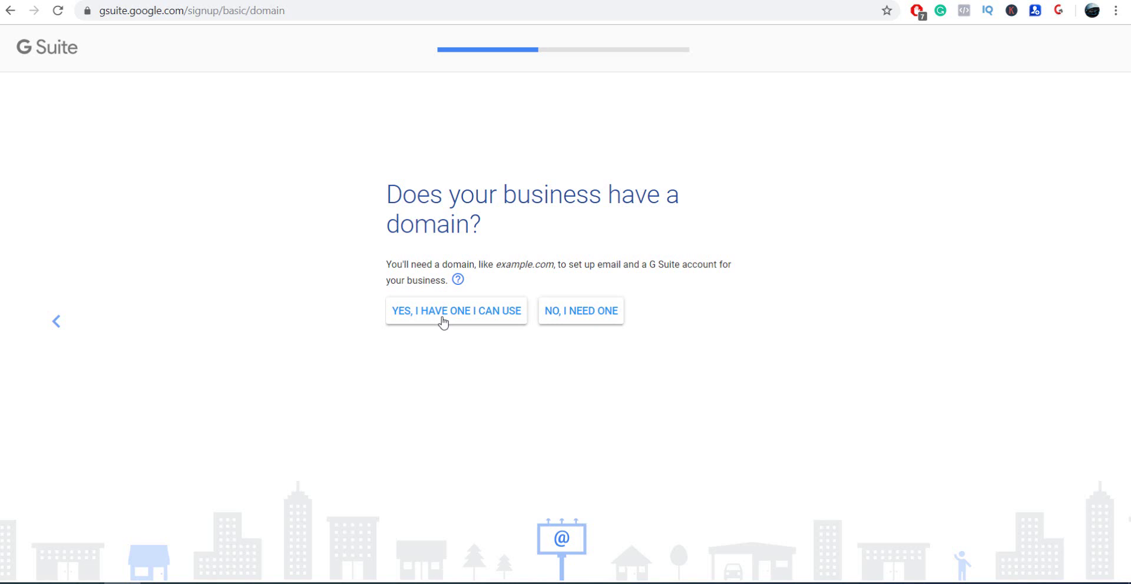
Answer that the business already owns a domain and submit interlectonline.com
{"action": "left_click", "coordinate": [443, 323]}
{"action": "left_click", "coordinate": [443, 323]}
{"action": "type", "text": "inter"}
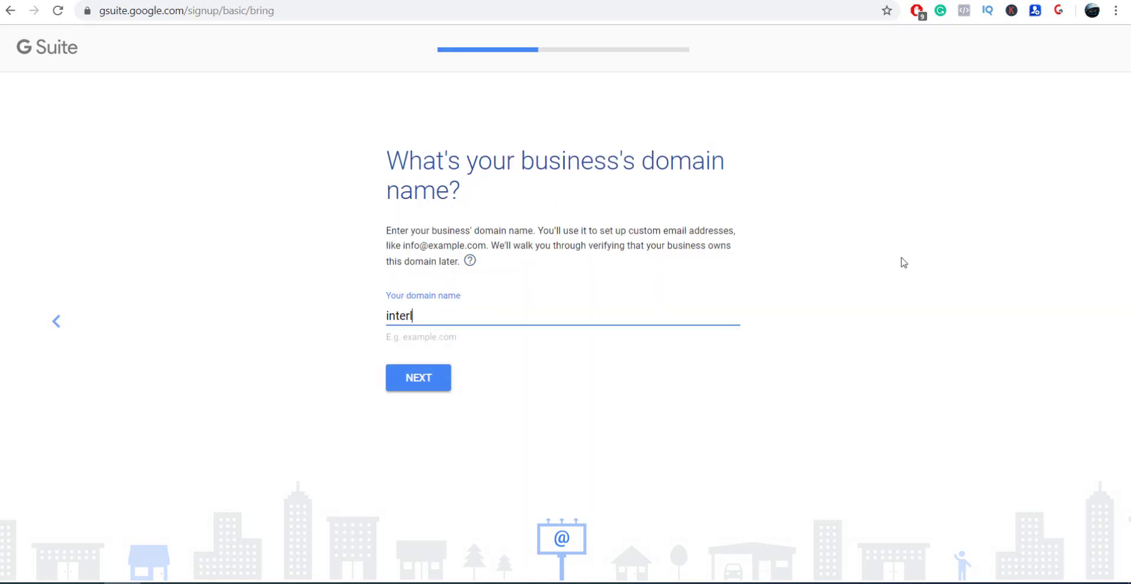
{"action": "type", "text": "lectonline.com"}
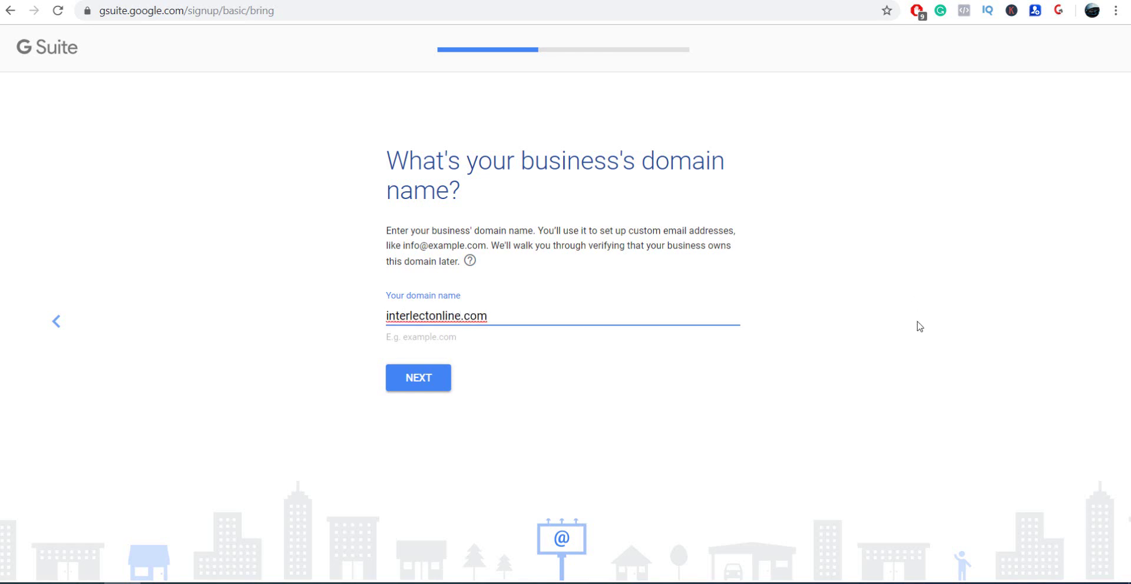
{"action": "left_click", "coordinate": [427, 389]}
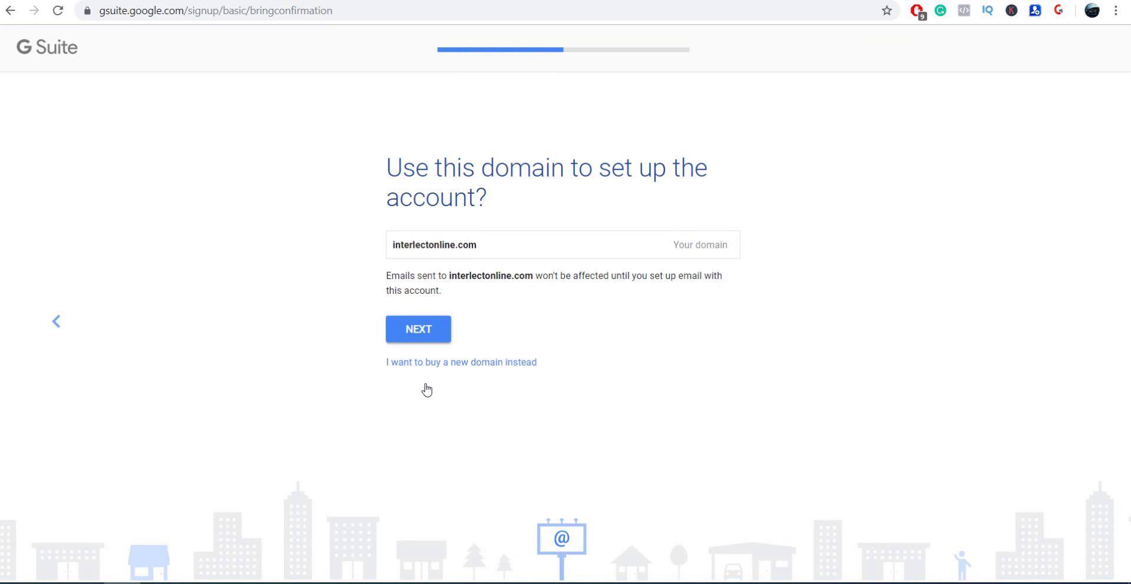
{"action": "left_click_drag", "start_coordinate": [386, 165], "coordinate": [540, 192]}
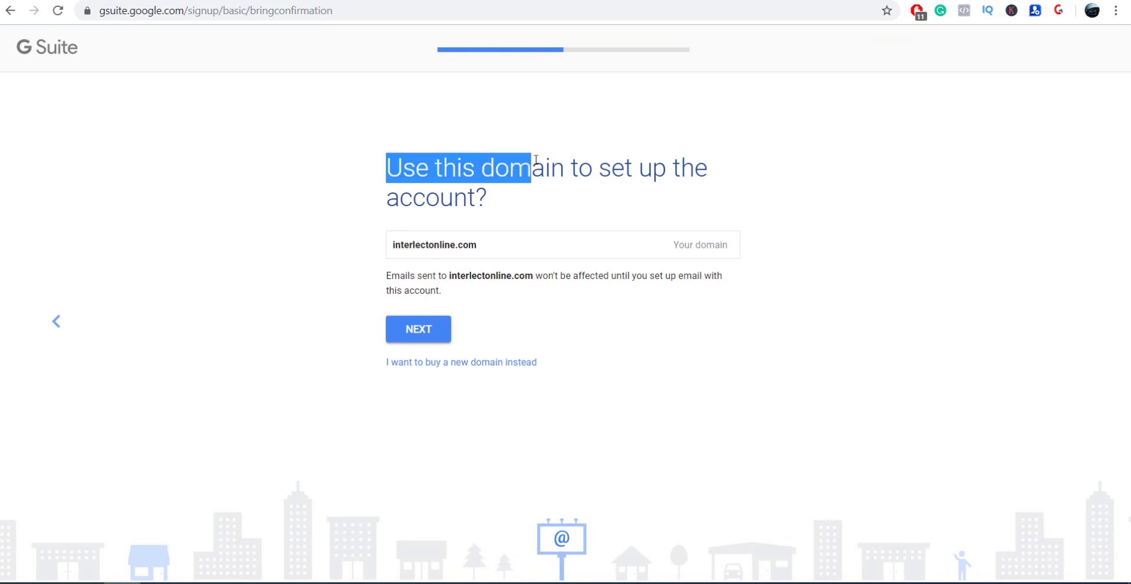
Confirm interlectonline.com, accept tips emails, set the sign-in username, and agree to the terms
{"action": "left_click", "coordinate": [431, 332]}
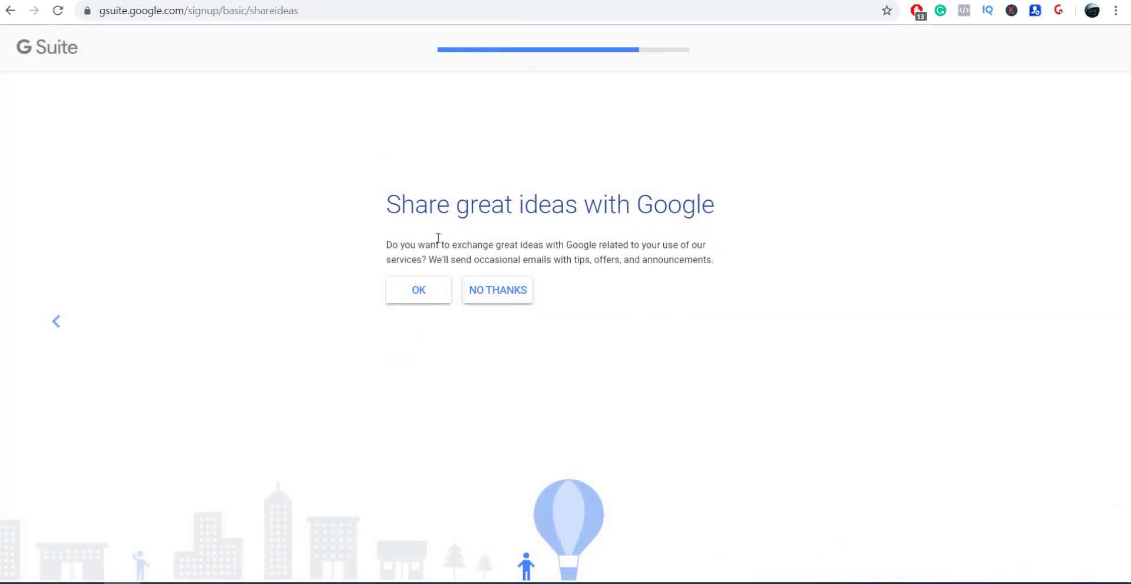
{"action": "left_click", "coordinate": [421, 295]}
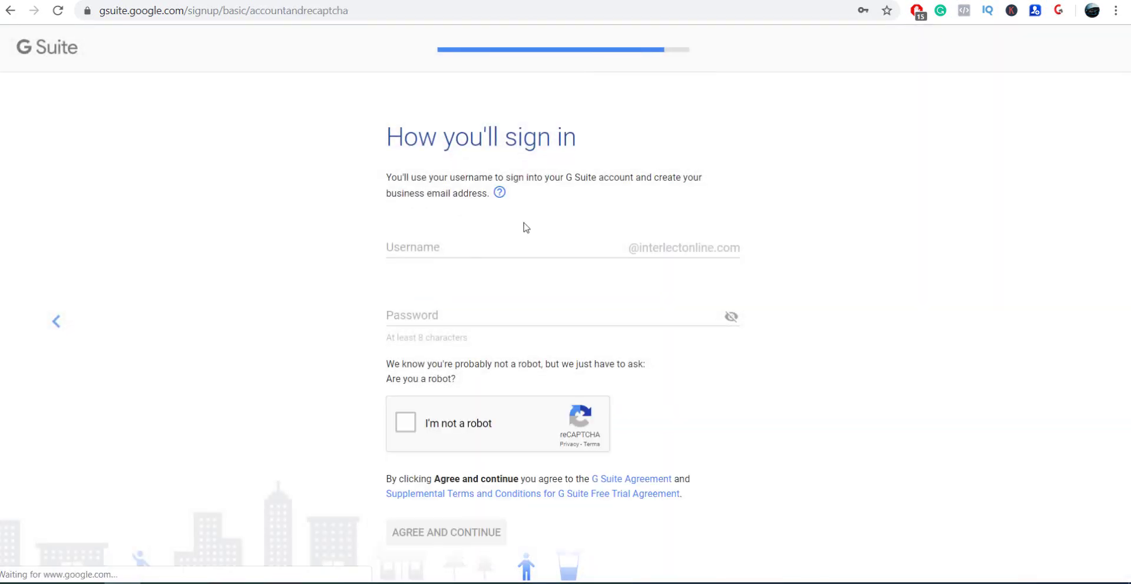
{"action": "left_click", "coordinate": [481, 248]}
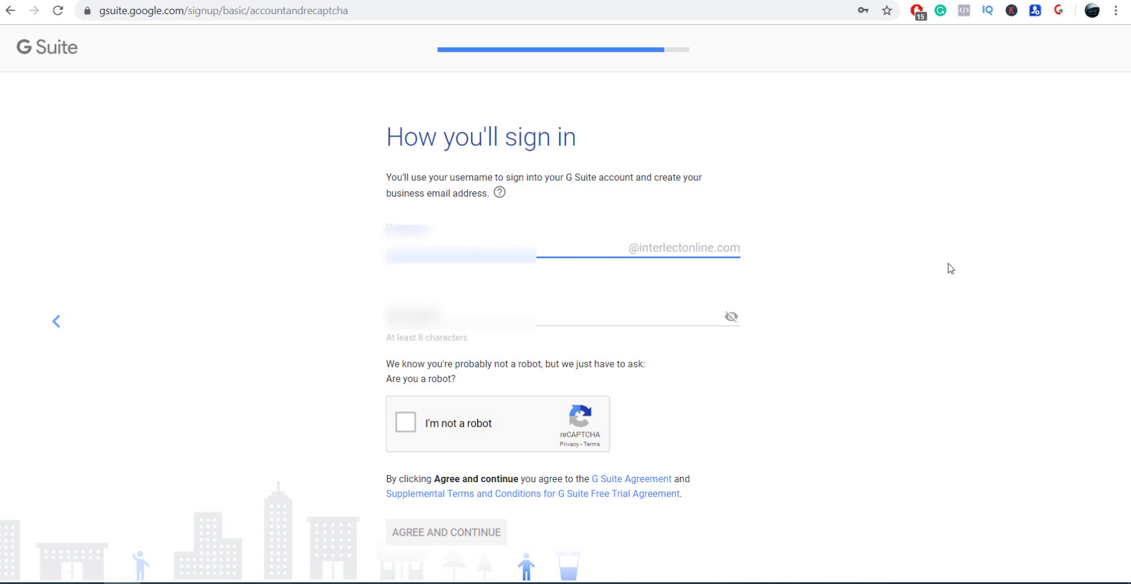
{"action": "type", "text": "dmin"}
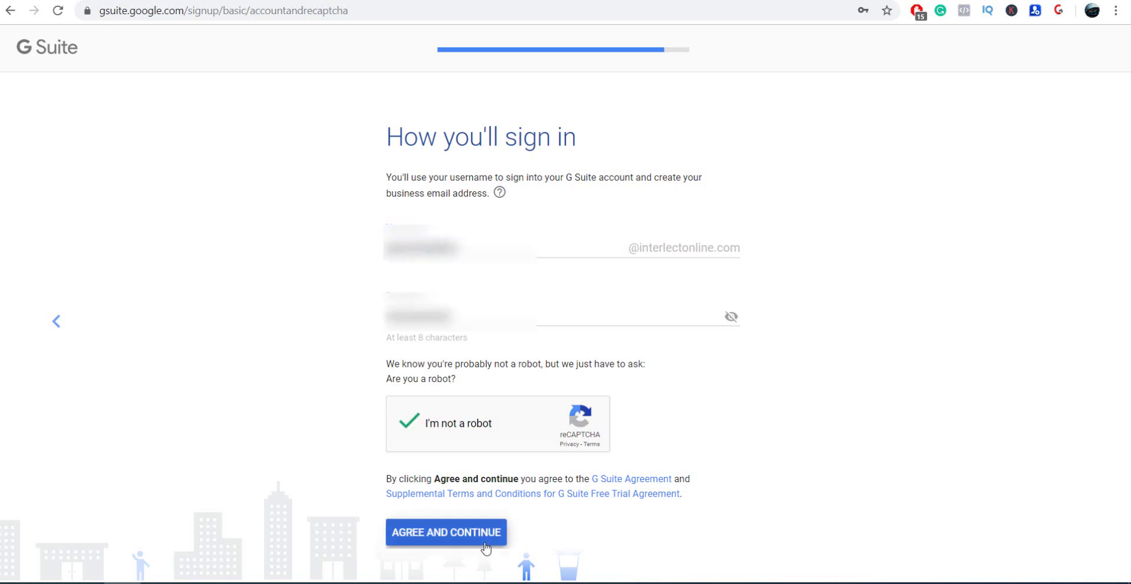
{"action": "left_click", "coordinate": [486, 548]}
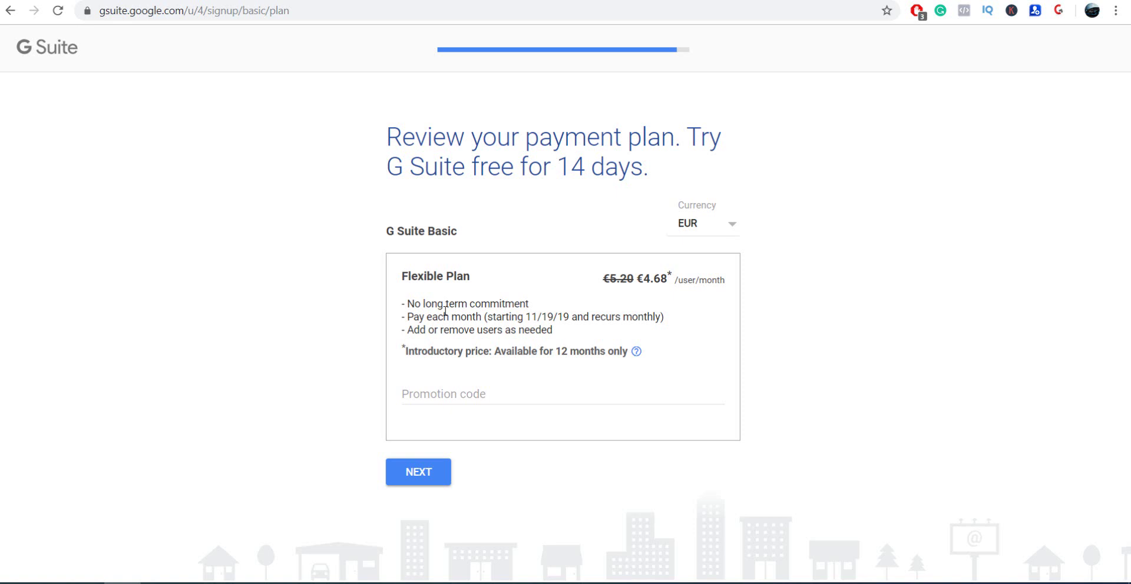
Switch the Basic plan pricing to USD and proceed to checkout
{"action": "left_click", "coordinate": [731, 226]}
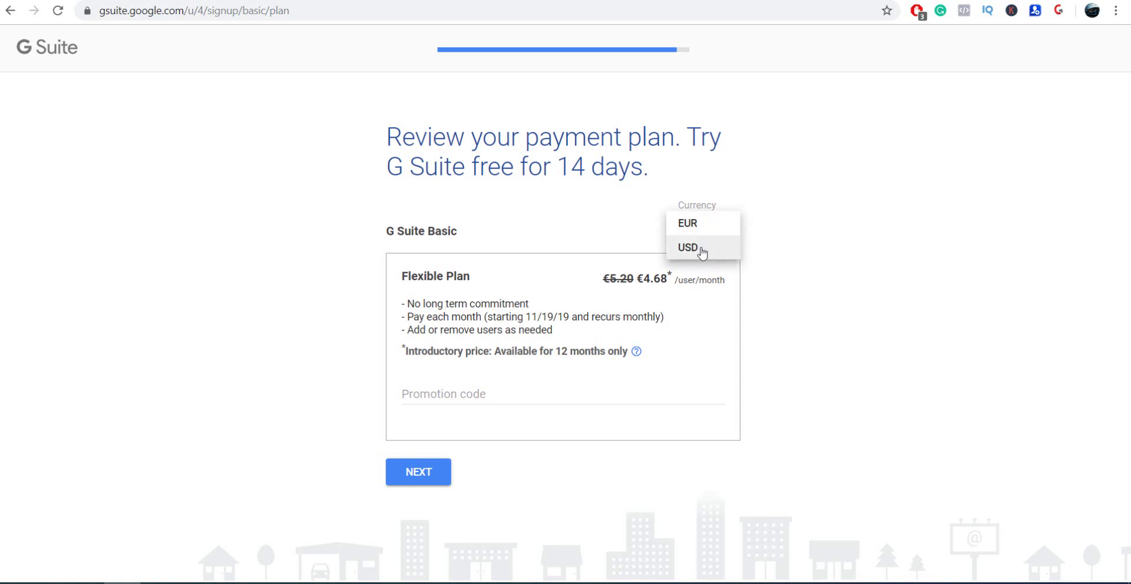
{"action": "left_click", "coordinate": [698, 248]}
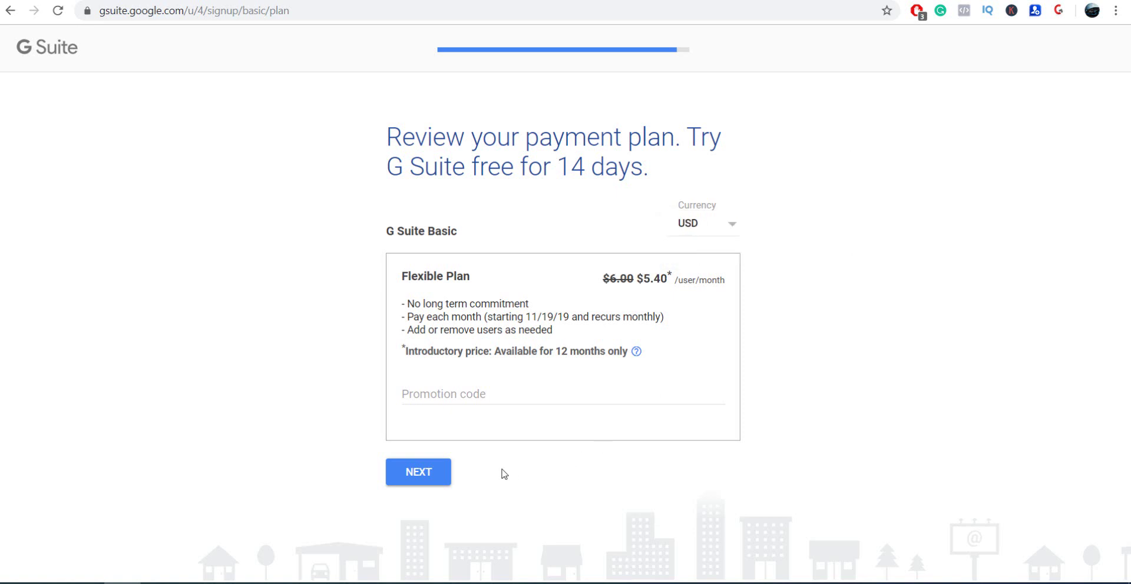
{"action": "left_click", "coordinate": [424, 470]}
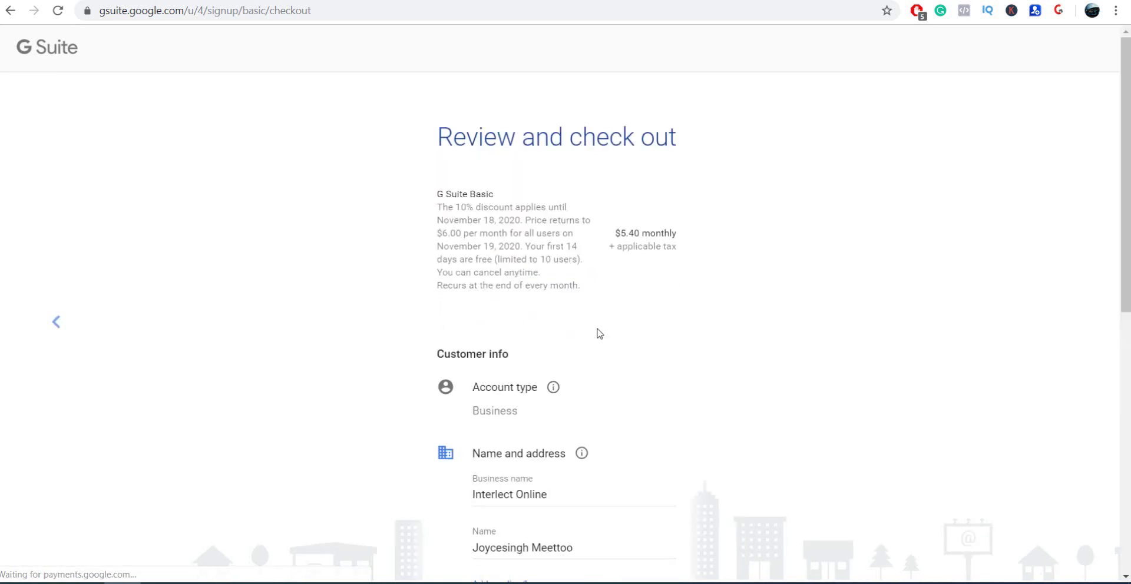
Review the payment details and submit checkout to create the account
{"action": "scroll", "coordinate": [596, 331], "scroll_direction": "down", "scroll_amount": 10}
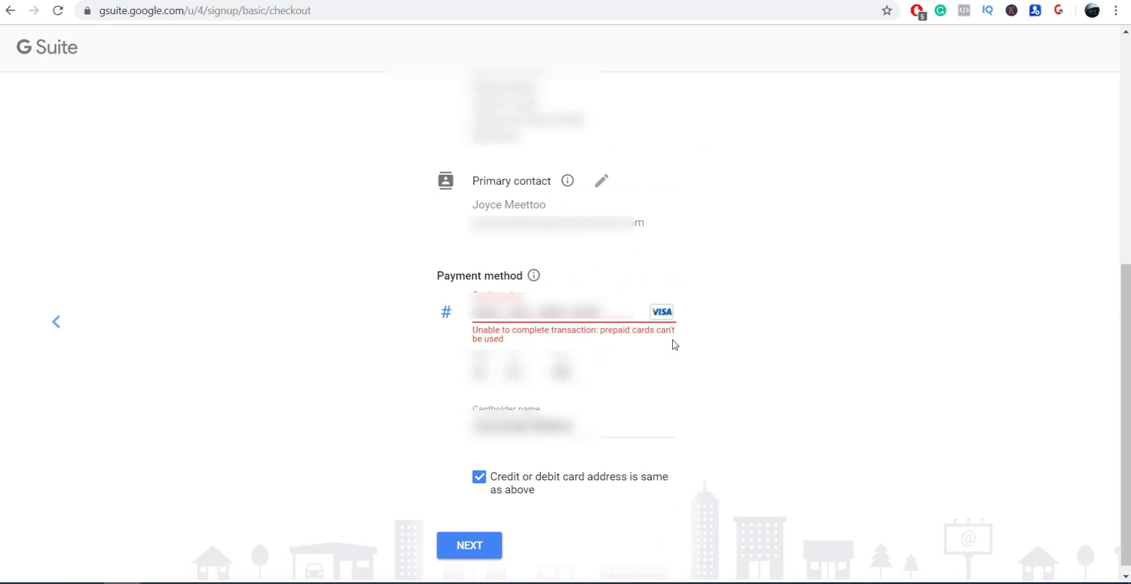
{"action": "left_click", "coordinate": [455, 533]}
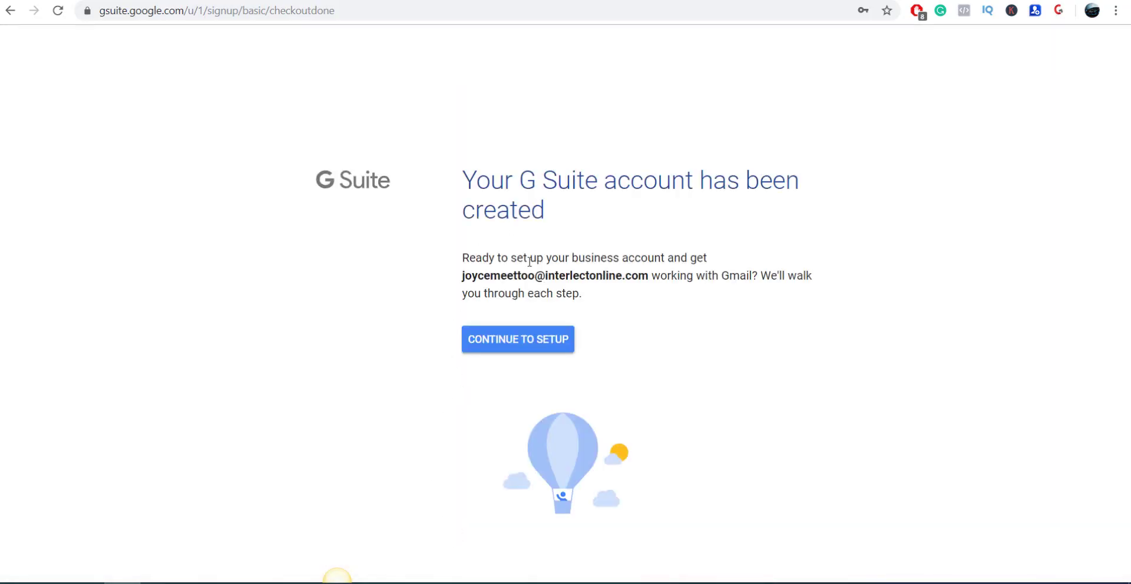
Continue to setup to open the Google Admin console welcome screen
{"action": "left_click", "coordinate": [523, 345]}
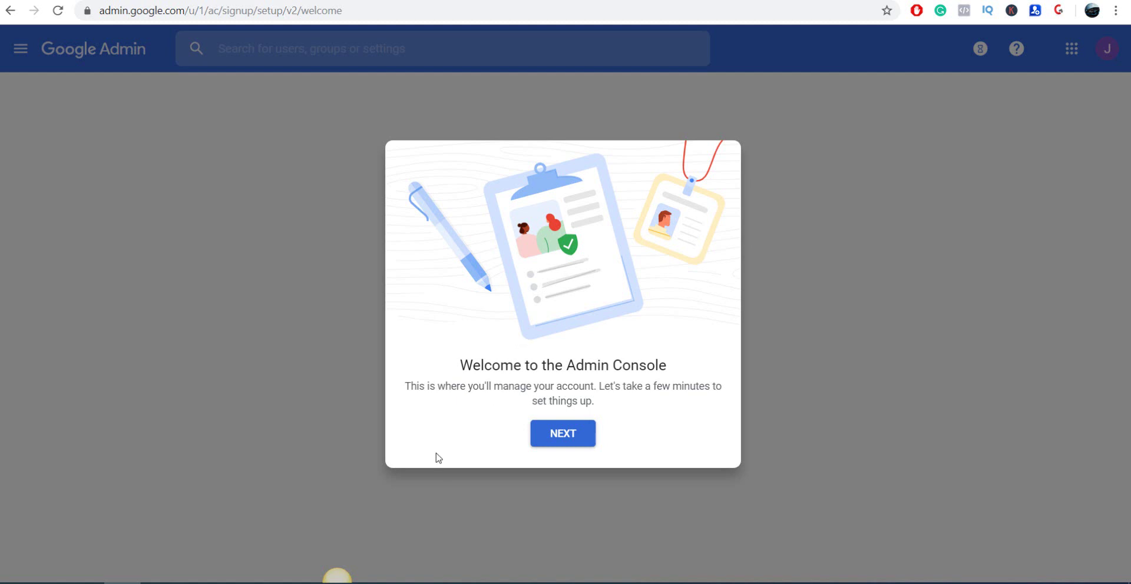
Pass the welcome dialog and start verification of interlectonline.com
{"action": "left_click", "coordinate": [560, 443]}
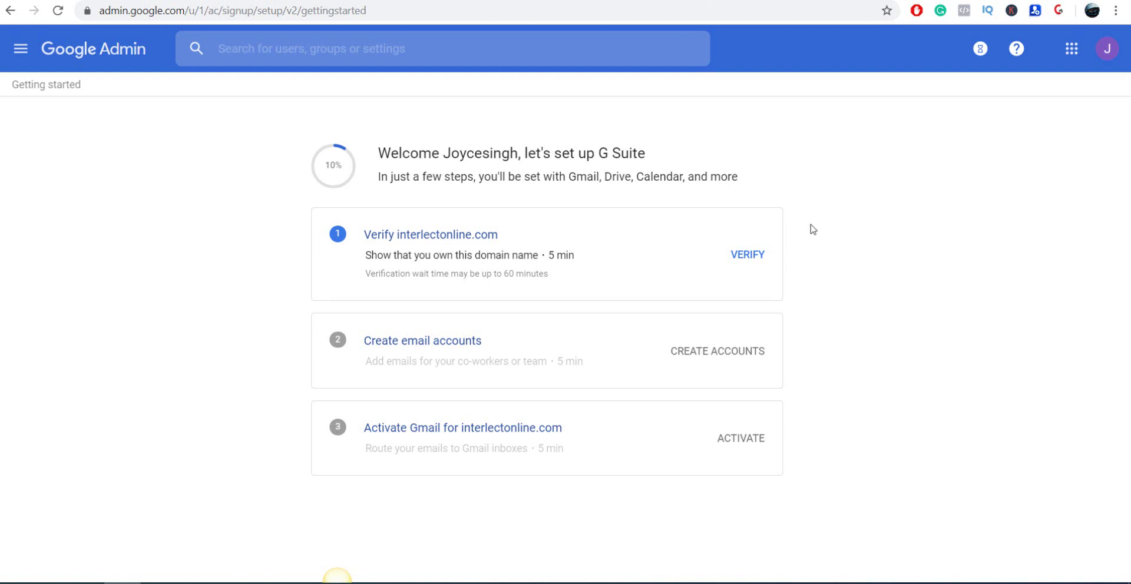
{"action": "left_click", "coordinate": [739, 257]}
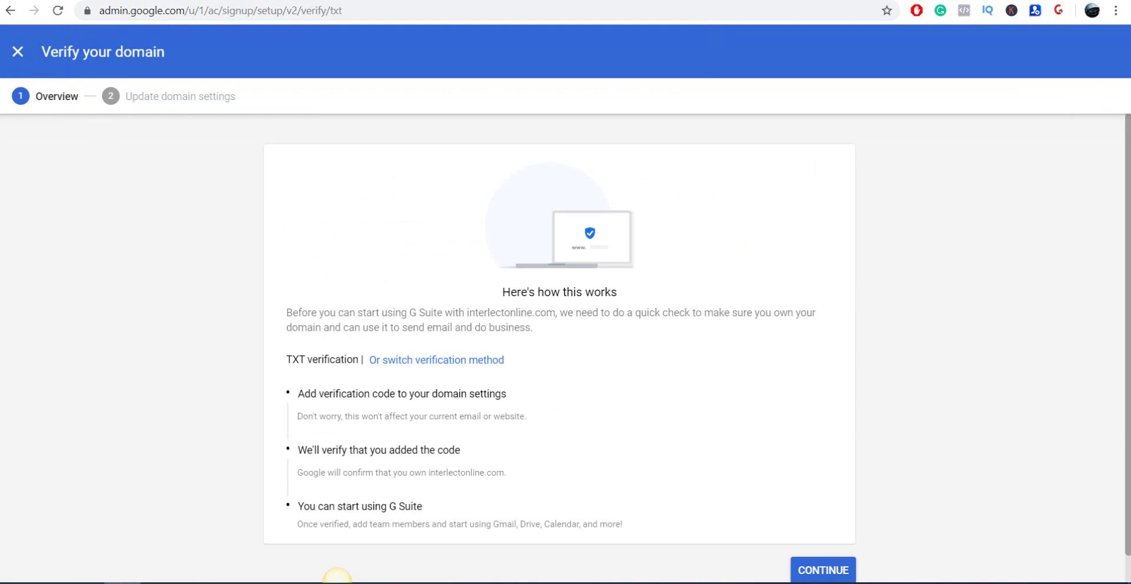
{"action": "scroll", "coordinate": [337, 577], "scroll_direction": "down", "scroll_amount": 1}
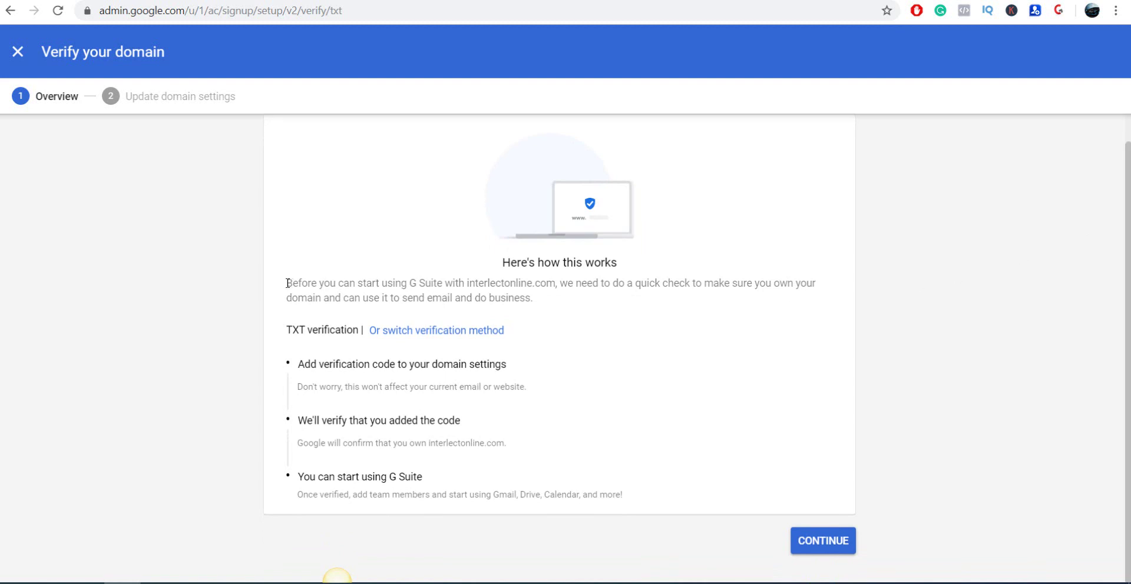
{"action": "left_click_drag", "start_coordinate": [288, 283], "coordinate": [538, 308]}
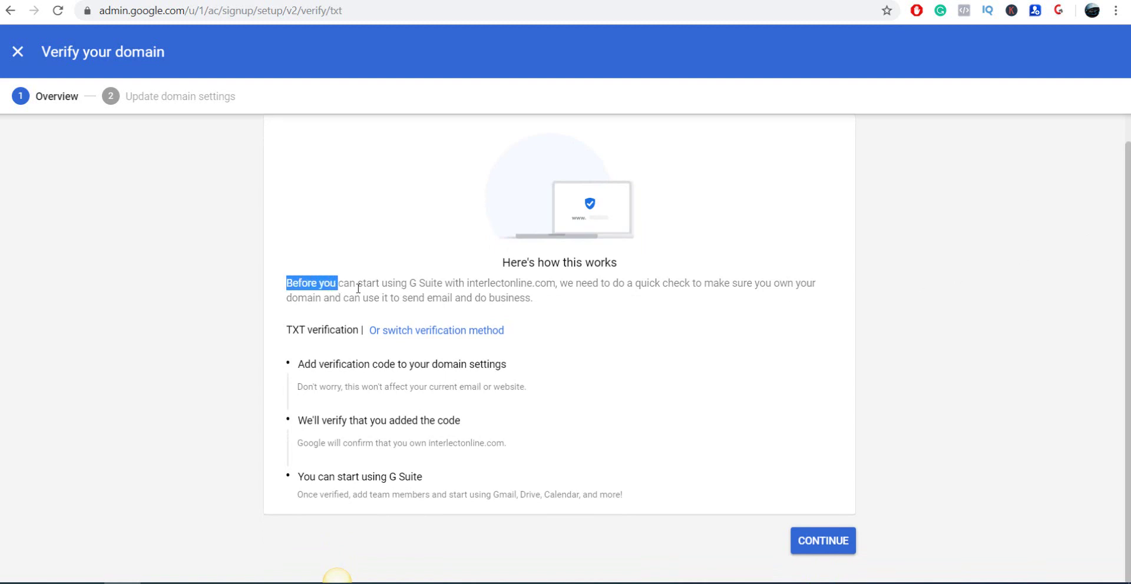
{"action": "left_click", "coordinate": [538, 308]}
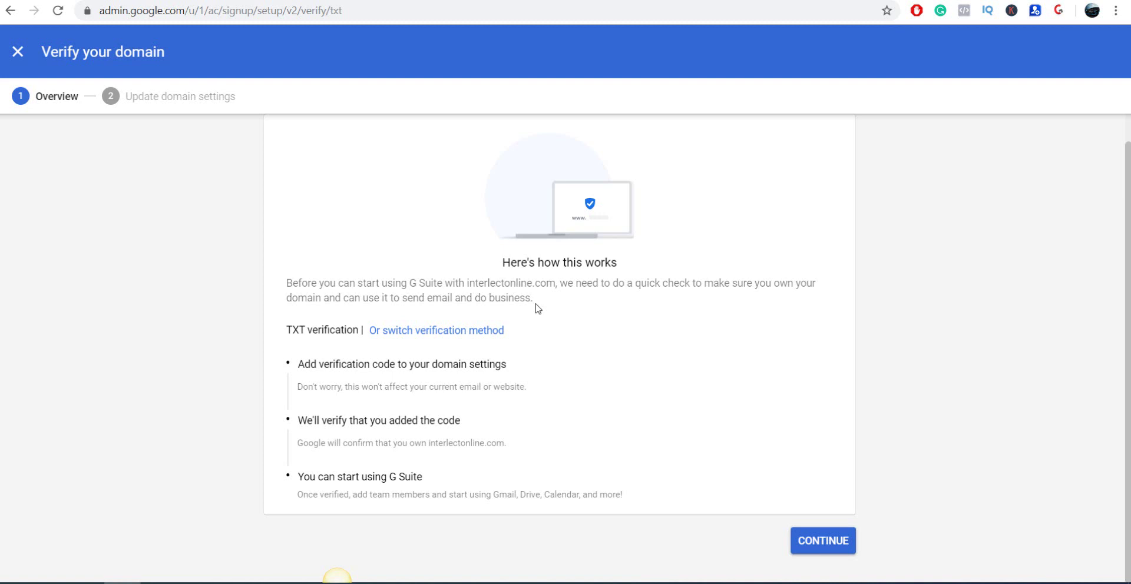
{"action": "triple_click", "coordinate": [379, 420]}
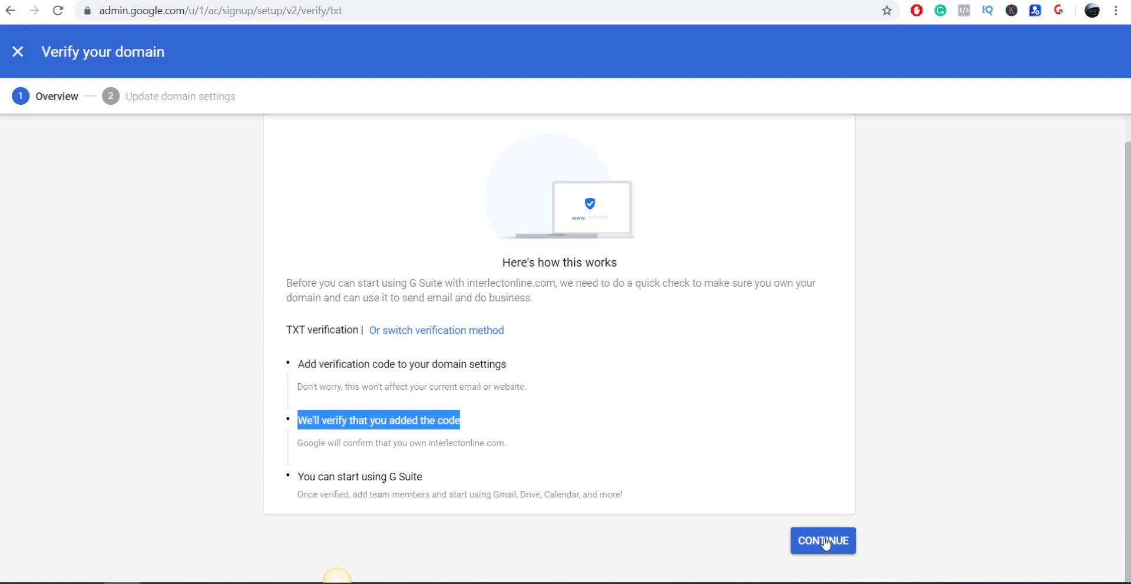
Advance to the domain-settings step and read through the Bluehost instructions
{"action": "left_click", "coordinate": [825, 545]}
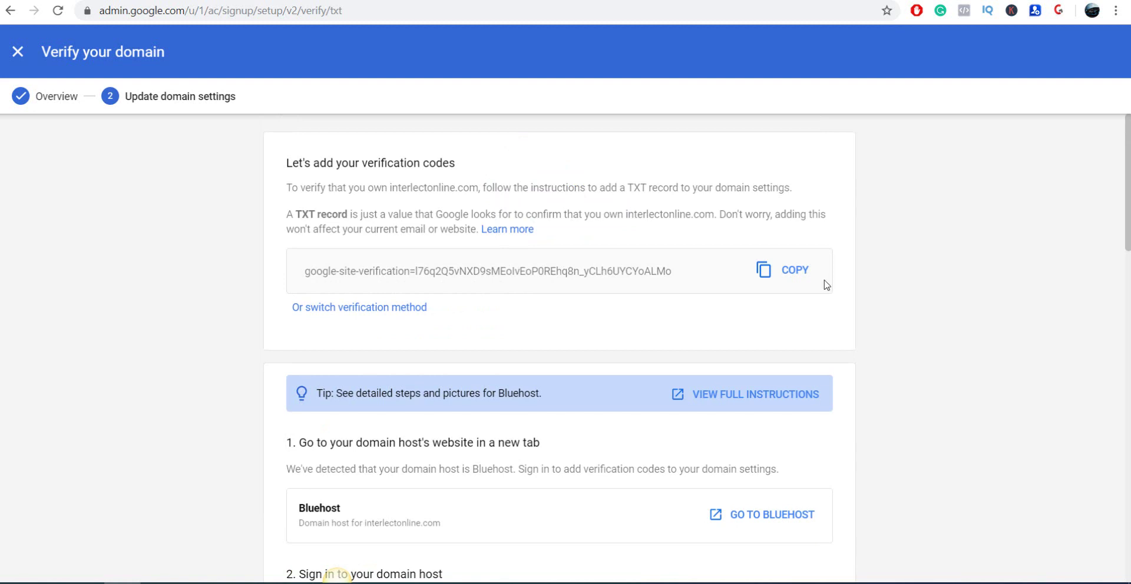
{"action": "scroll", "coordinate": [337, 574], "scroll_direction": "down", "scroll_amount": 1}
{"action": "scroll", "coordinate": [337, 574], "scroll_direction": "down", "scroll_amount": 10}
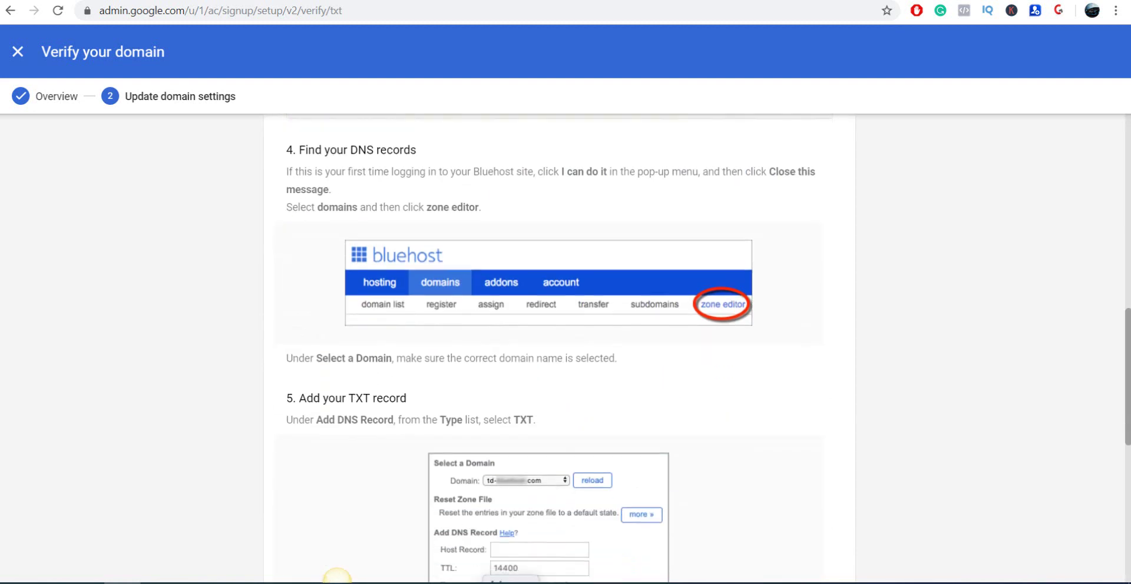
{"action": "scroll", "coordinate": [337, 574], "scroll_direction": "down", "scroll_amount": 2}
{"action": "scroll", "coordinate": [337, 577], "scroll_direction": "down", "scroll_amount": 5}
{"action": "scroll", "coordinate": [337, 576], "scroll_direction": "down", "scroll_amount": 1}
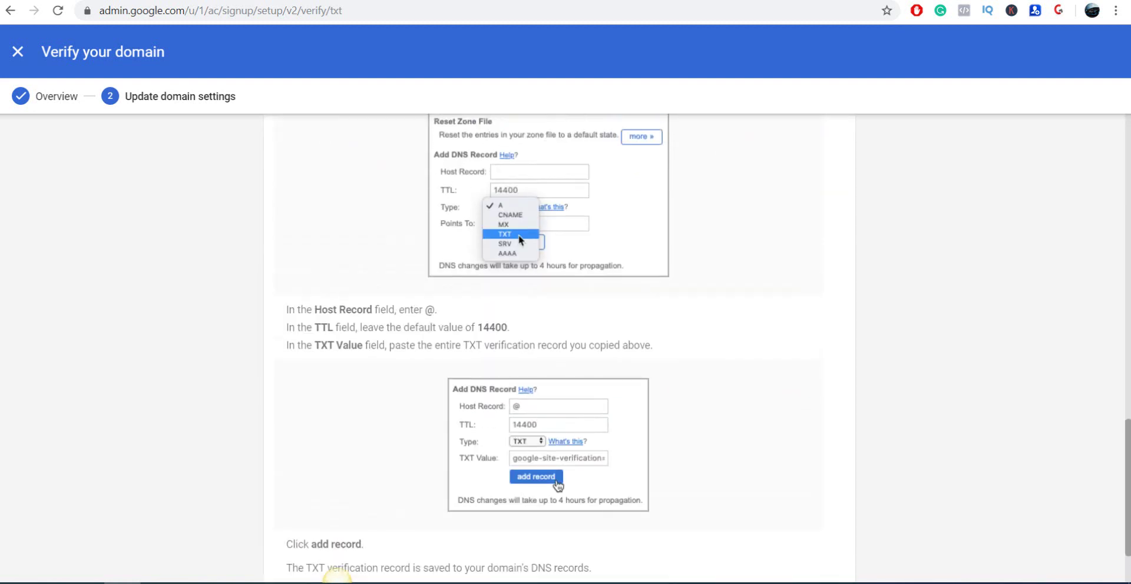
{"action": "scroll", "coordinate": [337, 574], "scroll_direction": "down", "scroll_amount": 2}
{"action": "scroll", "coordinate": [337, 574], "scroll_direction": "up", "scroll_amount": 10}
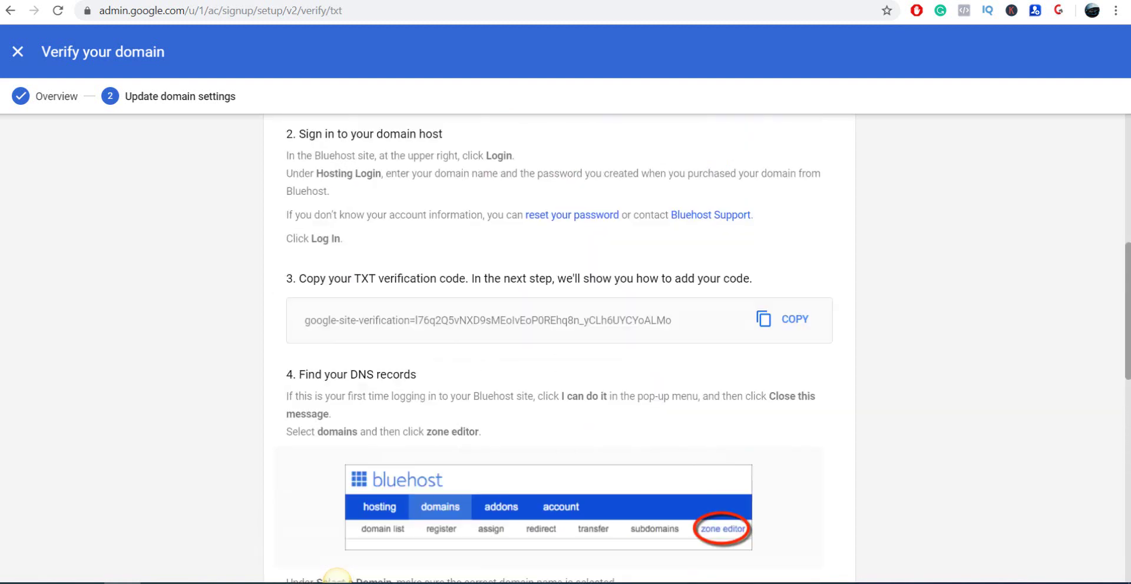
{"action": "scroll", "coordinate": [337, 574], "scroll_direction": "up", "scroll_amount": 4}
{"action": "scroll", "coordinate": [337, 576], "scroll_direction": "up", "scroll_amount": 2}
{"action": "scroll", "coordinate": [337, 576], "scroll_direction": "up", "scroll_amount": 1}
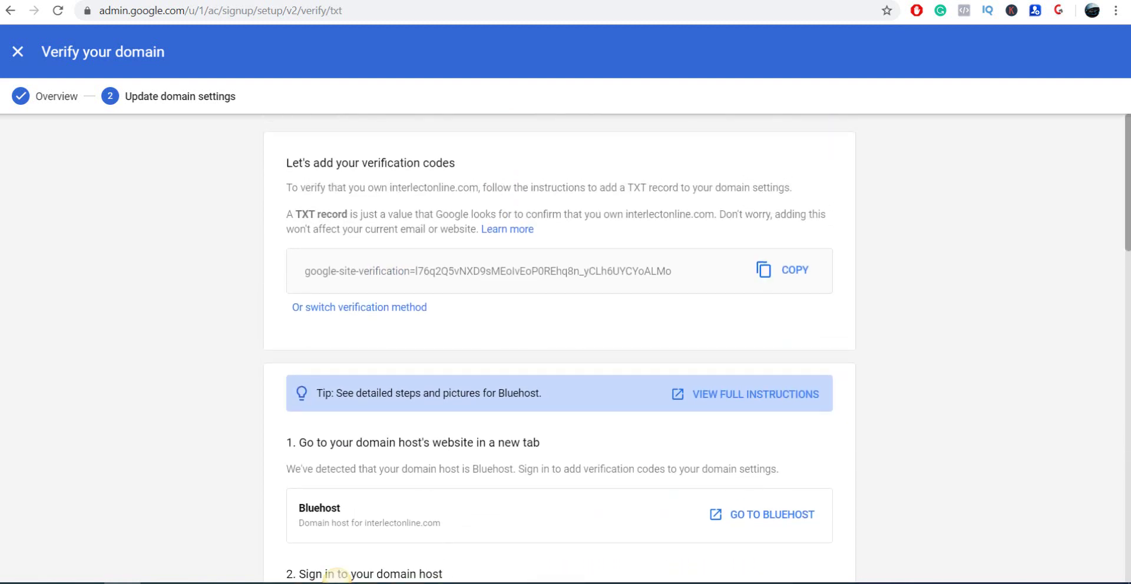
Open Bluehost in a new tab and copy the TXT verification code
{"action": "left_click", "coordinate": [559, 495]}
{"action": "scroll", "coordinate": [864, 236], "scroll_direction": "down", "scroll_amount": 1}
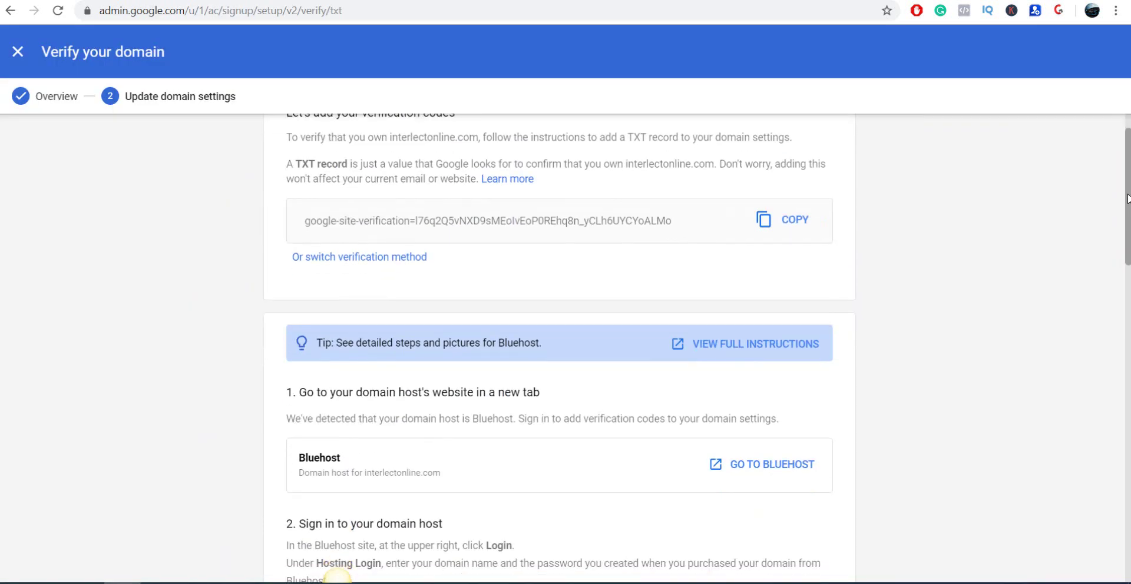
{"action": "left_click", "coordinate": [768, 234]}
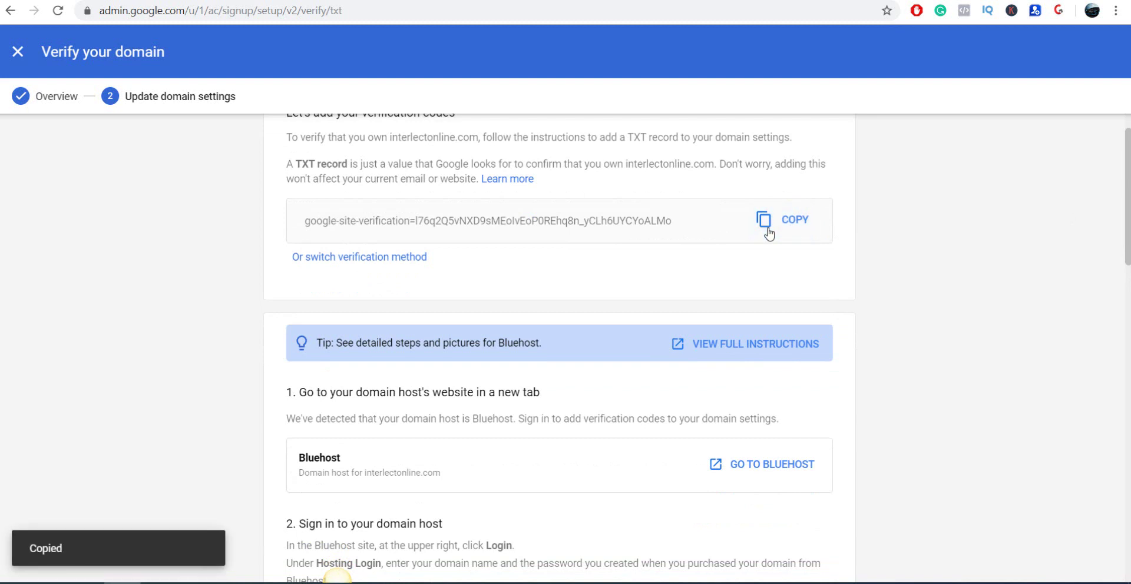
{"action": "scroll", "coordinate": [560, 347], "scroll_direction": "down", "scroll_amount": 1}
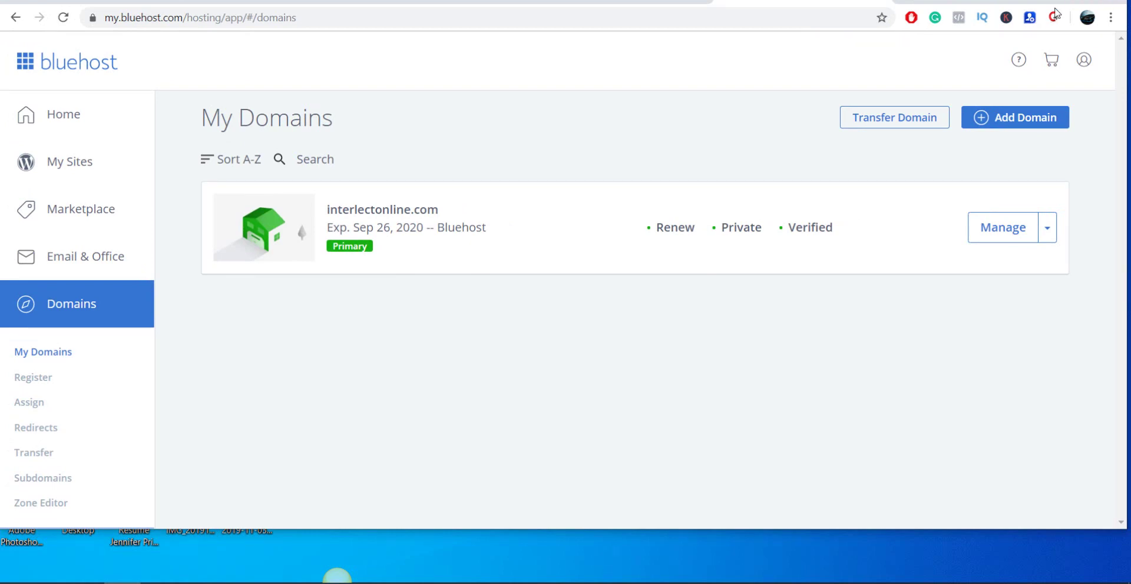
Maximize the browser and open Bluehost's DNS Zone Editor for interlectonline.com
{"action": "key", "text": "super+Up"}
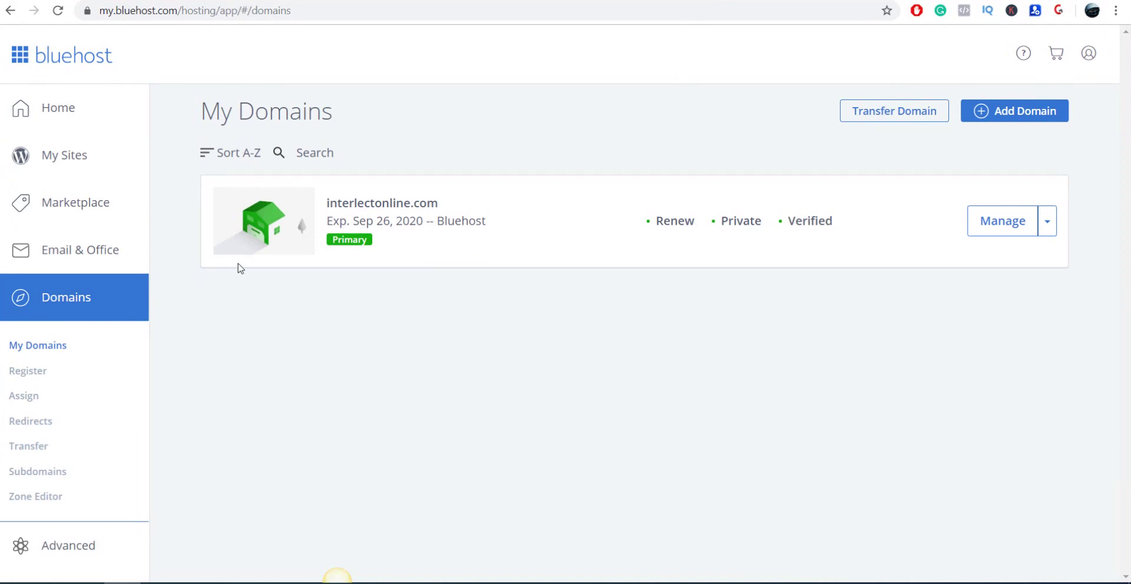
{"action": "left_click", "coordinate": [1015, 230]}
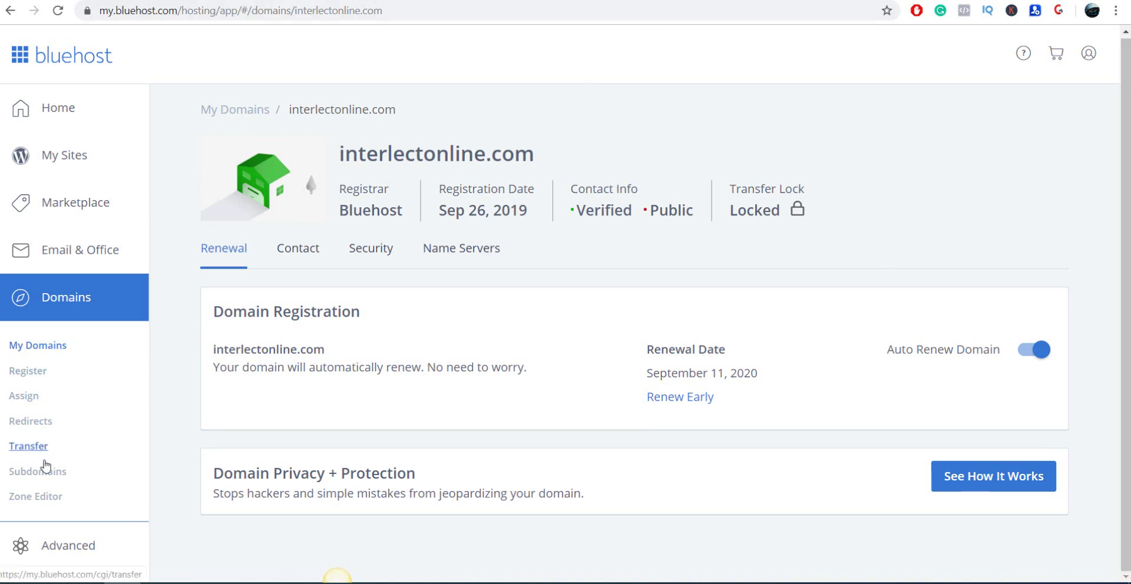
{"action": "left_click", "coordinate": [27, 506]}
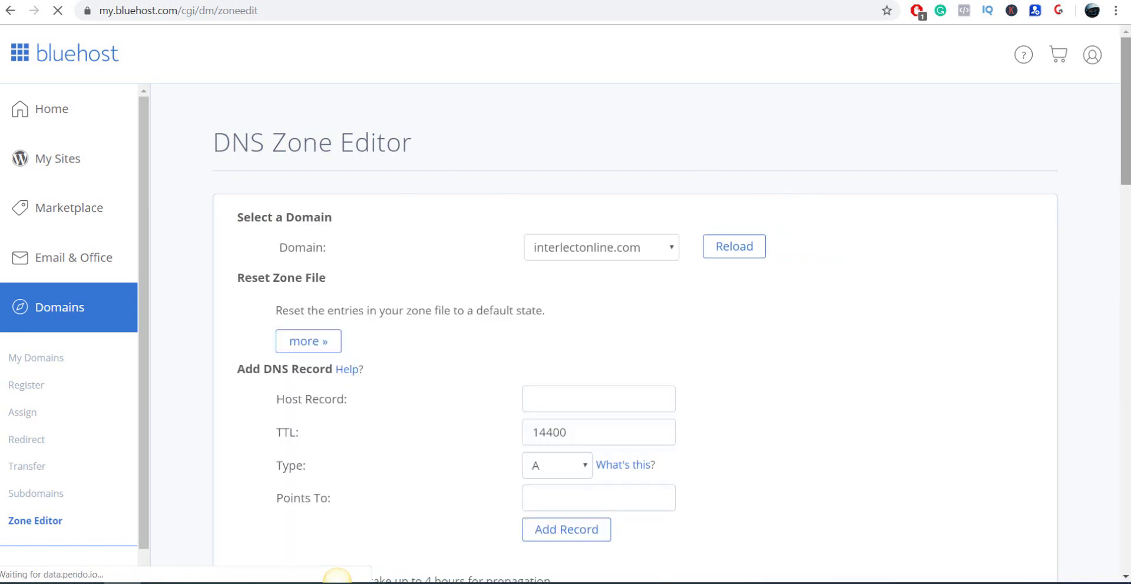
Fill in a new TXT record for host @ with the pasted Google verification code
{"action": "scroll", "coordinate": [1125, 147], "scroll_direction": "down", "scroll_amount": 3}
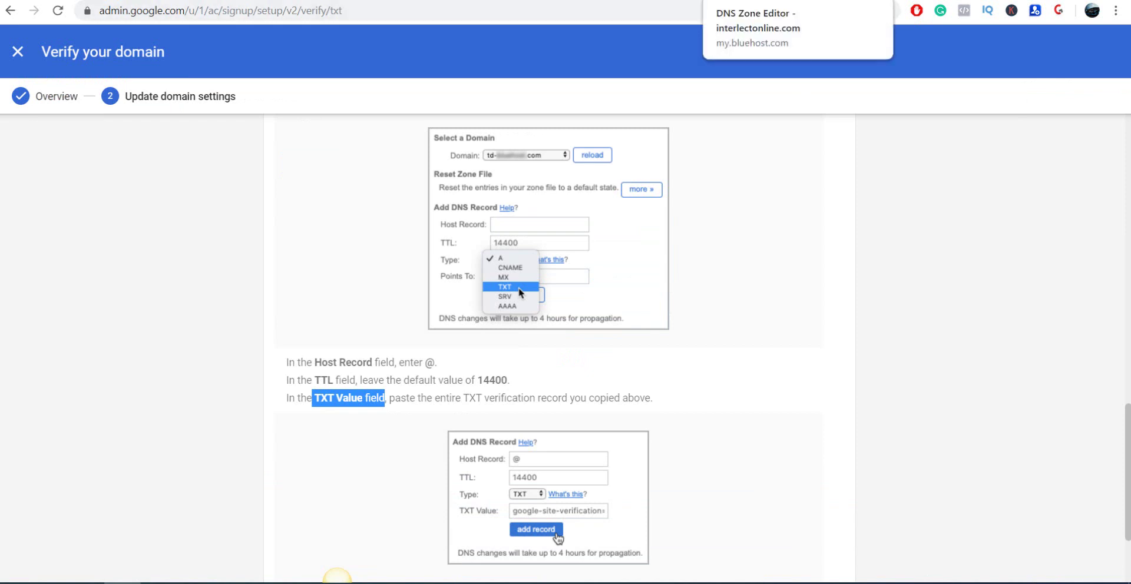
{"action": "left_click", "coordinate": [736, 0]}
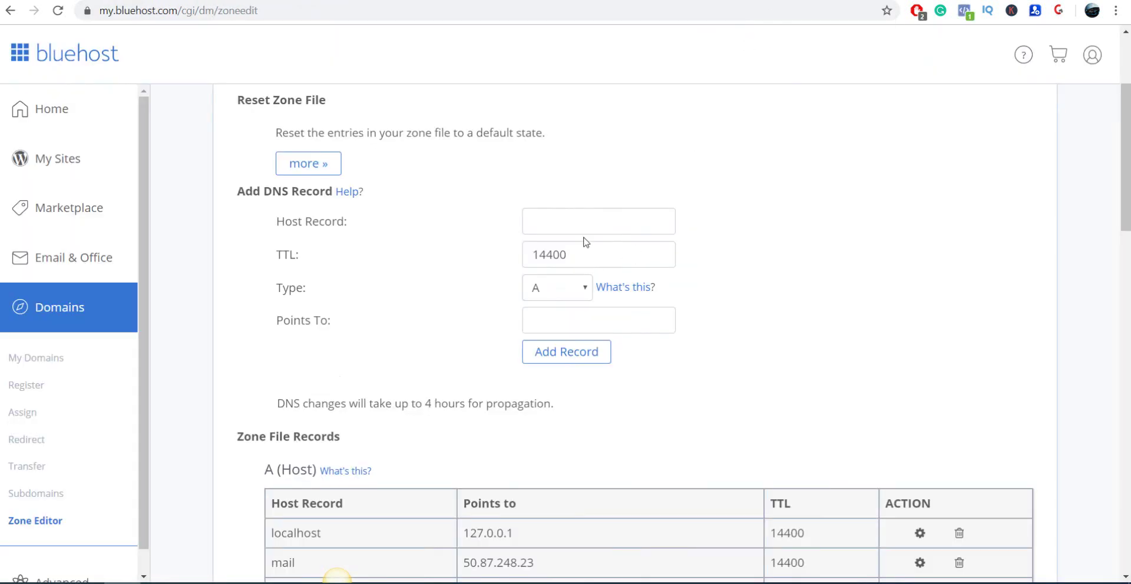
{"action": "left_click", "coordinate": [585, 227]}
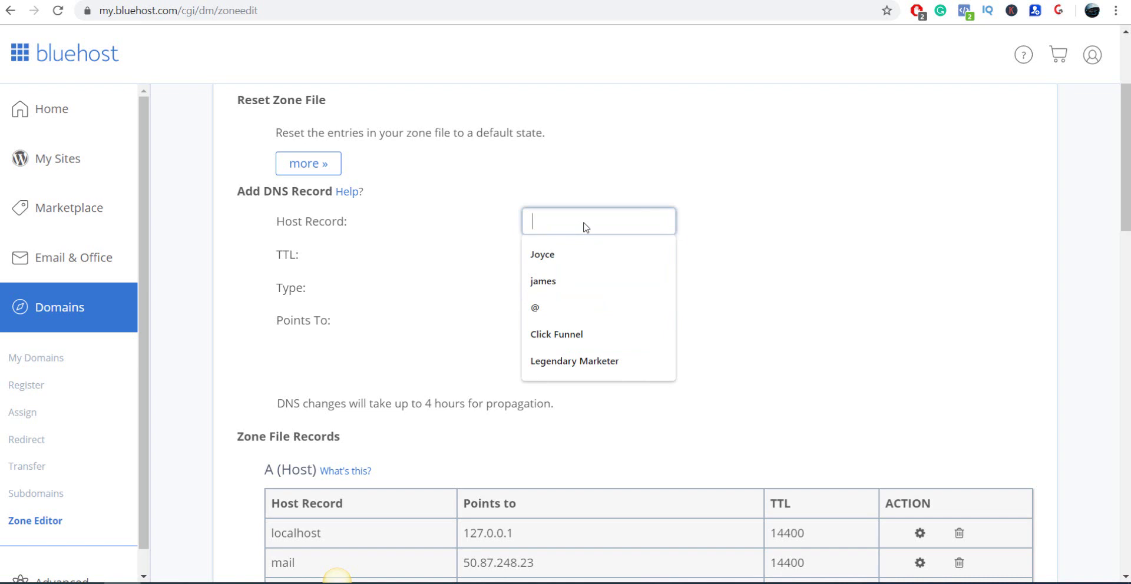
{"action": "type", "text": "@"}
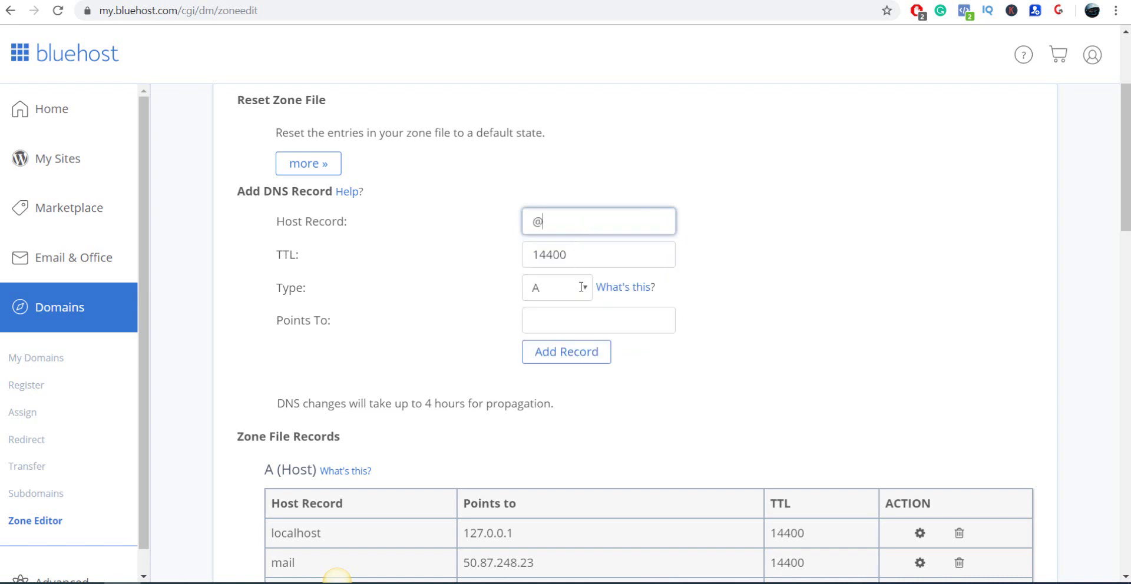
{"action": "left_click", "coordinate": [583, 288]}
{"action": "left_click", "coordinate": [562, 356]}
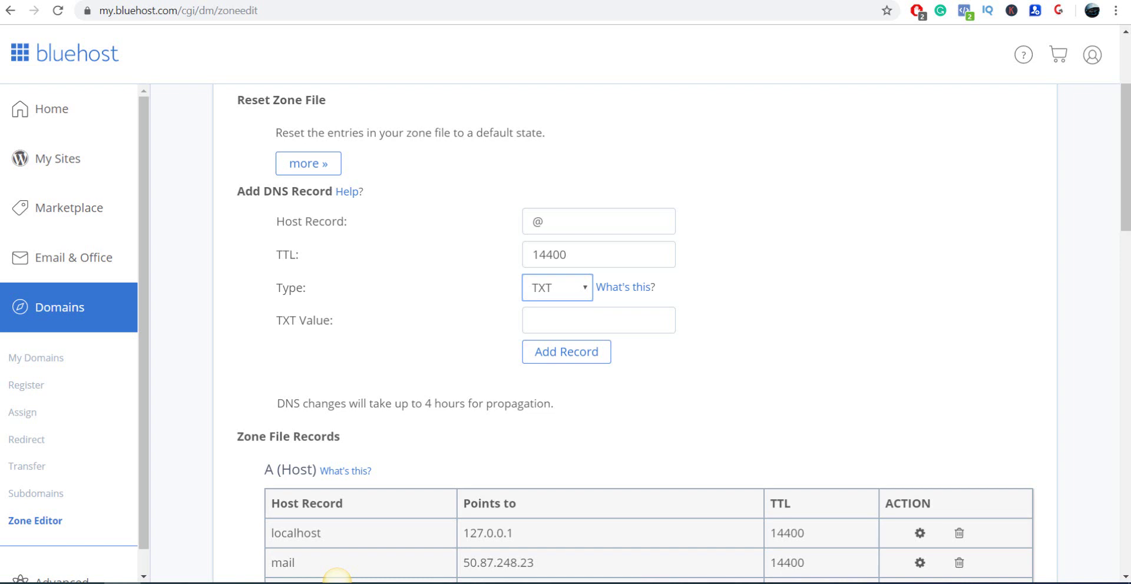
{"action": "left_click", "coordinate": [603, 323]}
{"action": "key", "text": "ctrl+v"}
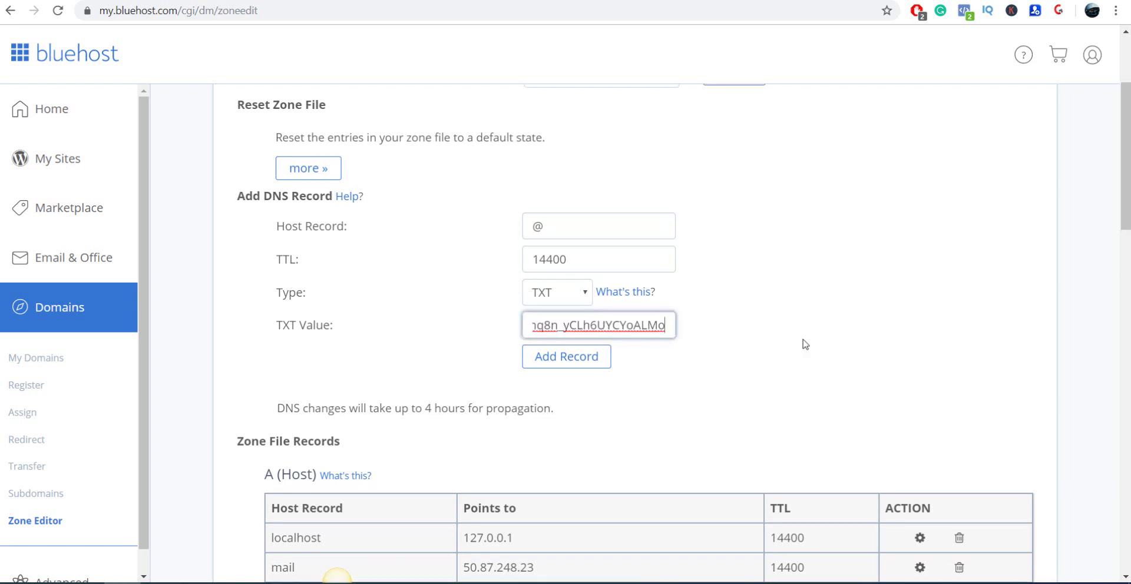
{"action": "left_click", "coordinate": [805, 344]}
Save the google-site-verification TXT record and check it in the zone list
{"action": "left_click", "coordinate": [566, 356]}
{"action": "left_click_drag", "start_coordinate": [1125, 177], "coordinate": [1125, 280]}
{"action": "scroll", "coordinate": [337, 576], "scroll_direction": "up", "scroll_amount": 1}
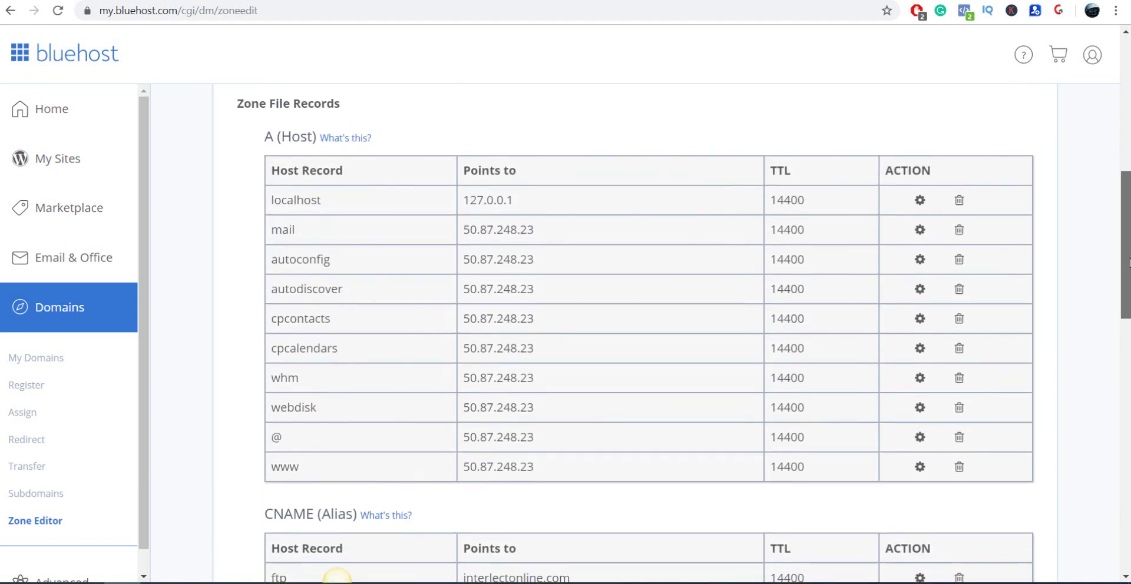
{"action": "scroll", "coordinate": [337, 576], "scroll_direction": "down", "scroll_amount": 4}
{"action": "scroll", "coordinate": [336, 576], "scroll_direction": "down", "scroll_amount": 4}
{"action": "scroll", "coordinate": [335, 576], "scroll_direction": "down", "scroll_amount": 3}
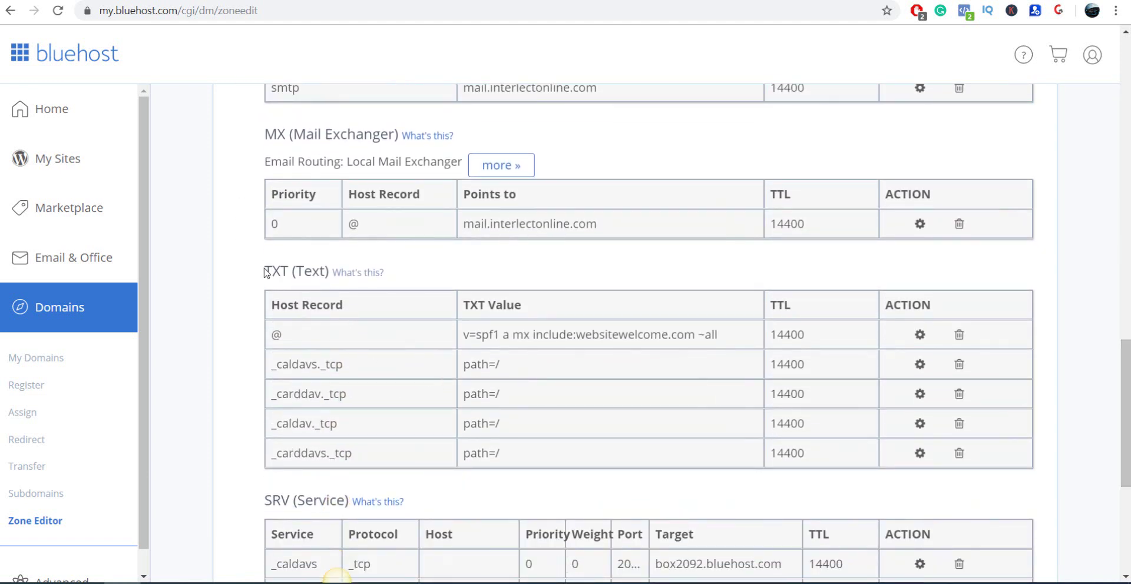
{"action": "scroll", "coordinate": [313, 274], "scroll_direction": "up", "scroll_amount": 15}
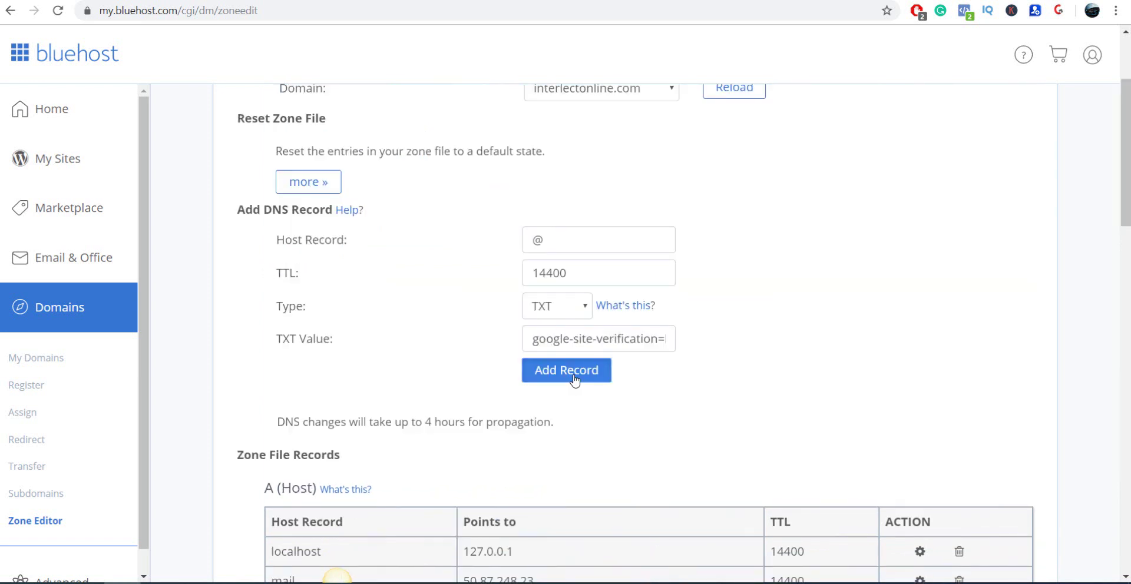
{"action": "left_click", "coordinate": [574, 377]}
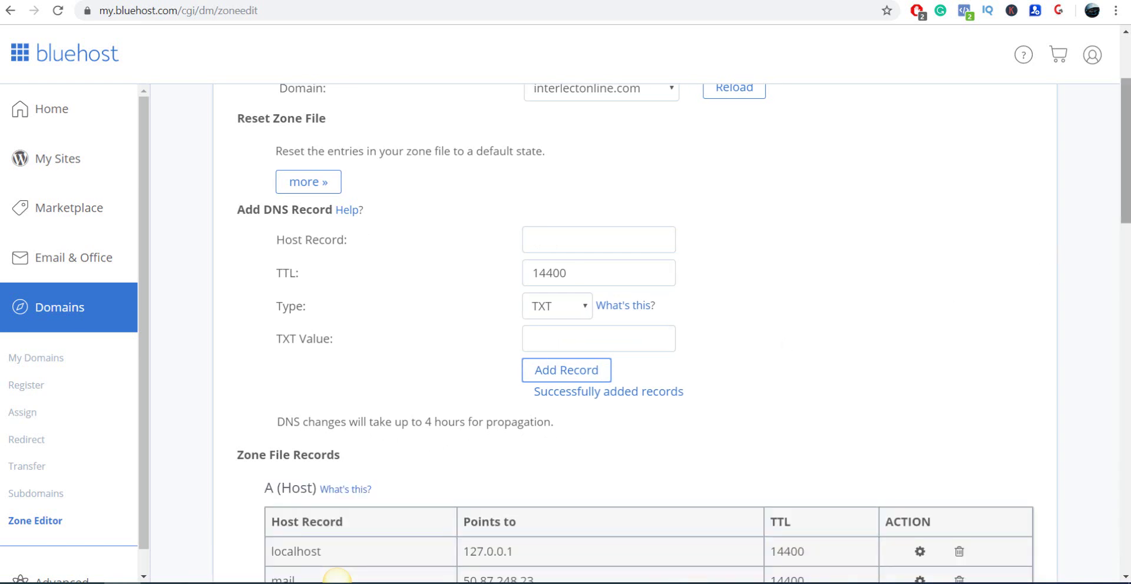
{"action": "left_click_drag", "start_coordinate": [1125, 147], "coordinate": [1125, 375]}
{"action": "scroll", "coordinate": [337, 575], "scroll_direction": "down", "scroll_amount": 3}
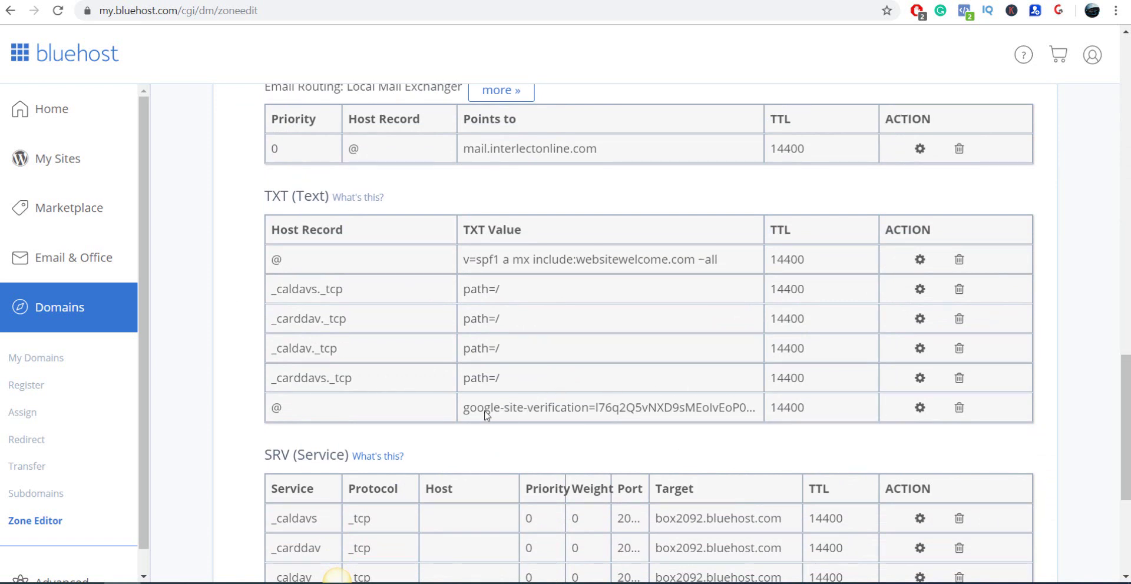
{"action": "left_click_drag", "start_coordinate": [1125, 424], "coordinate": [1125, 126]}
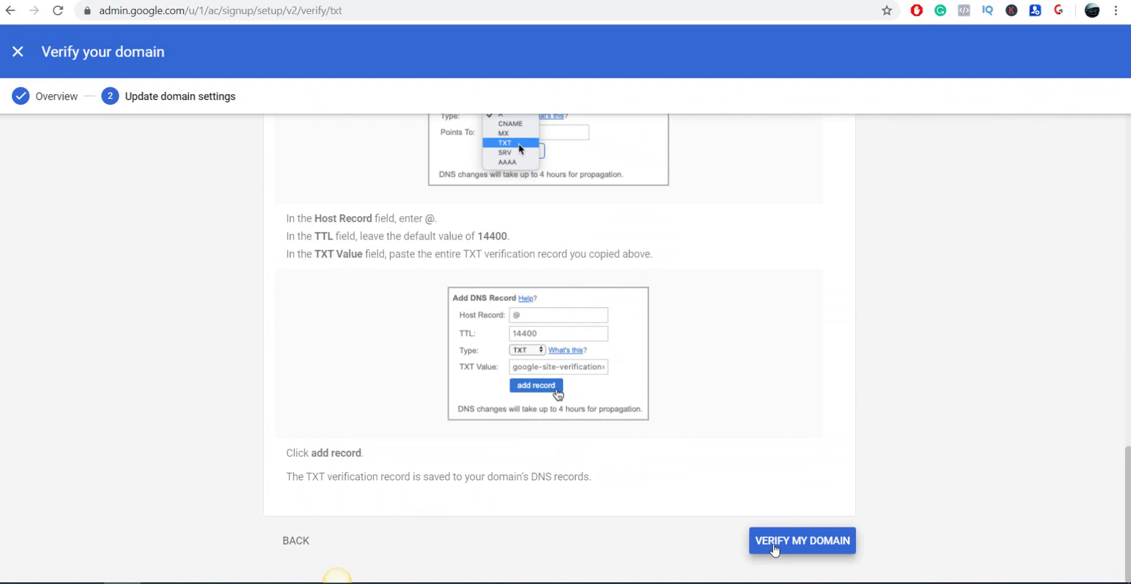
Run VERIFY MY DOMAIN so Google checks interlectonline.com's TXT record
{"action": "left_click", "coordinate": [775, 548]}
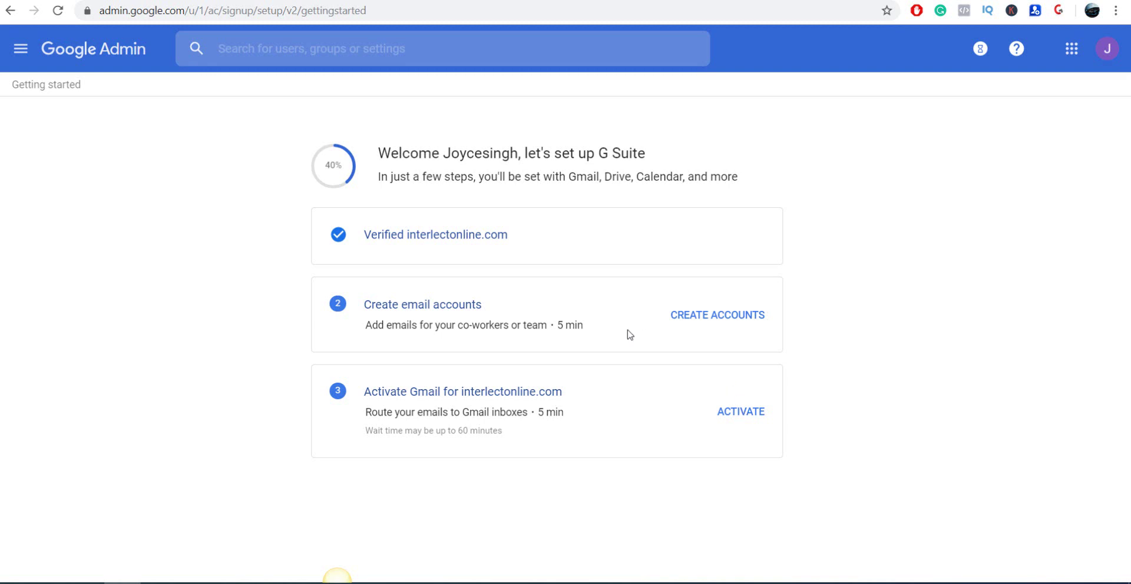
Start Gmail activation, confirming all email addresses are added and mail is ready to route
{"action": "left_click", "coordinate": [748, 420]}
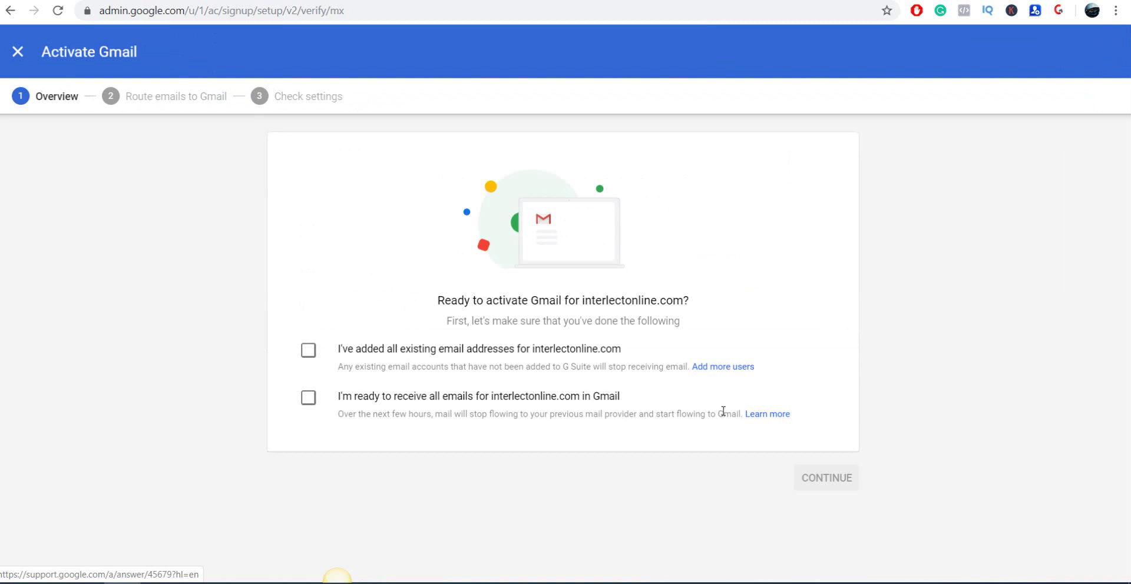
{"action": "left_click", "coordinate": [377, 354]}
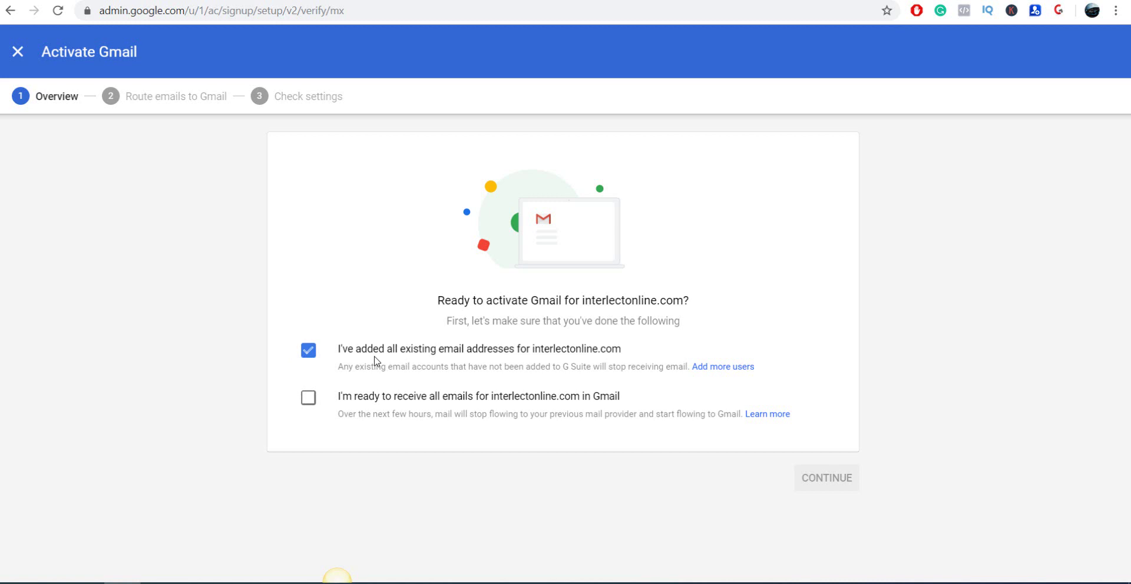
{"action": "left_click", "coordinate": [340, 398]}
{"action": "left_click", "coordinate": [823, 486]}
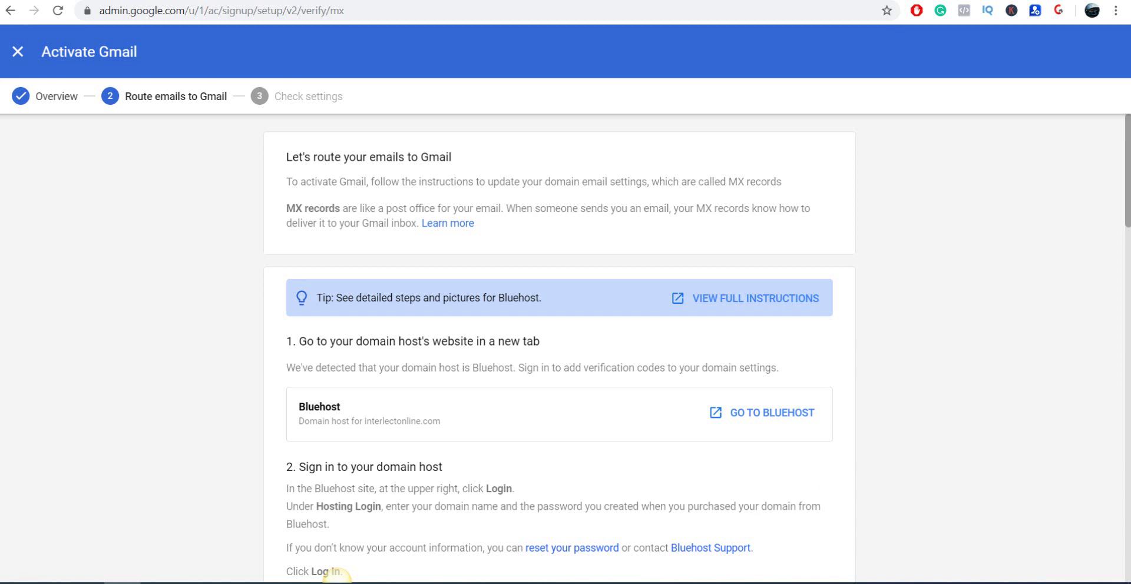
Scroll to step 4 and highlight the heading and sentence about deleting old MX records
{"action": "left_click_drag", "start_coordinate": [1128, 214], "coordinate": [1128, 220]}
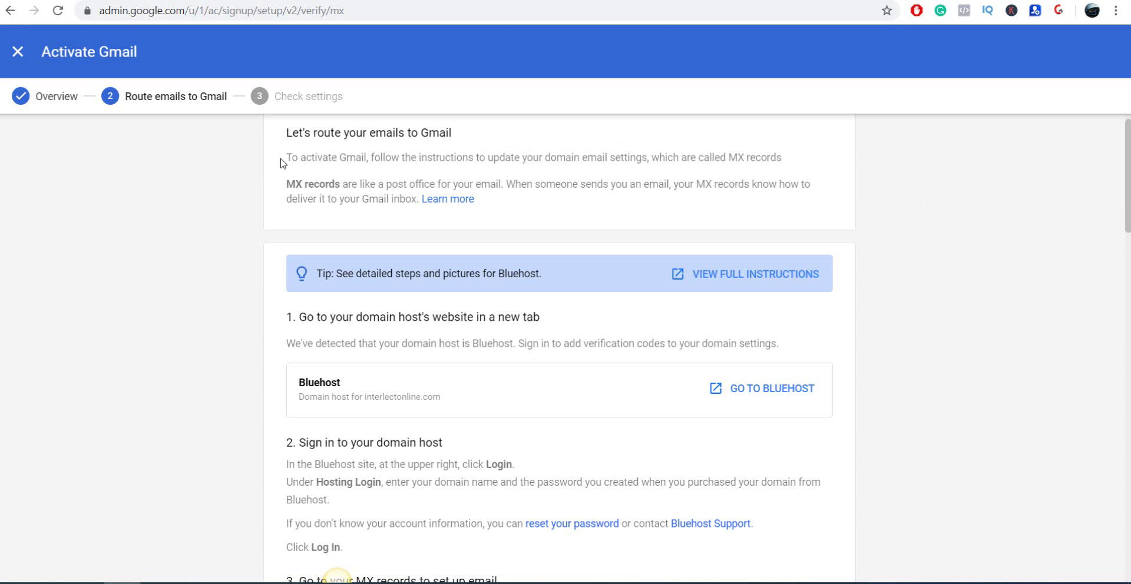
{"action": "scroll", "coordinate": [289, 165], "scroll_direction": "down", "scroll_amount": 2}
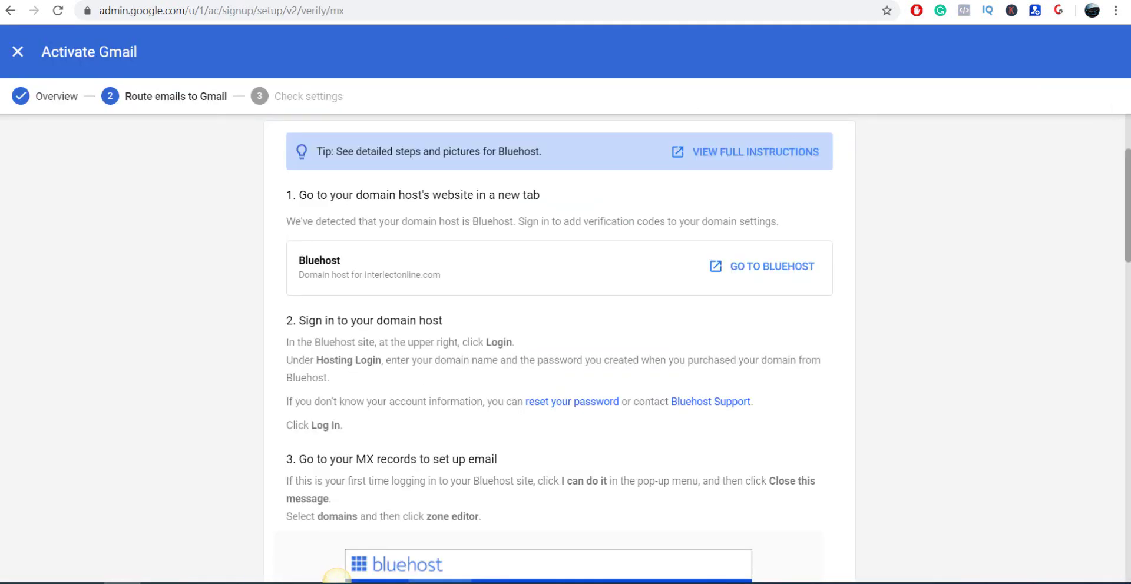
{"action": "scroll", "coordinate": [666, 366], "scroll_direction": "down", "scroll_amount": 1}
{"action": "scroll", "coordinate": [336, 578], "scroll_direction": "down", "scroll_amount": 1}
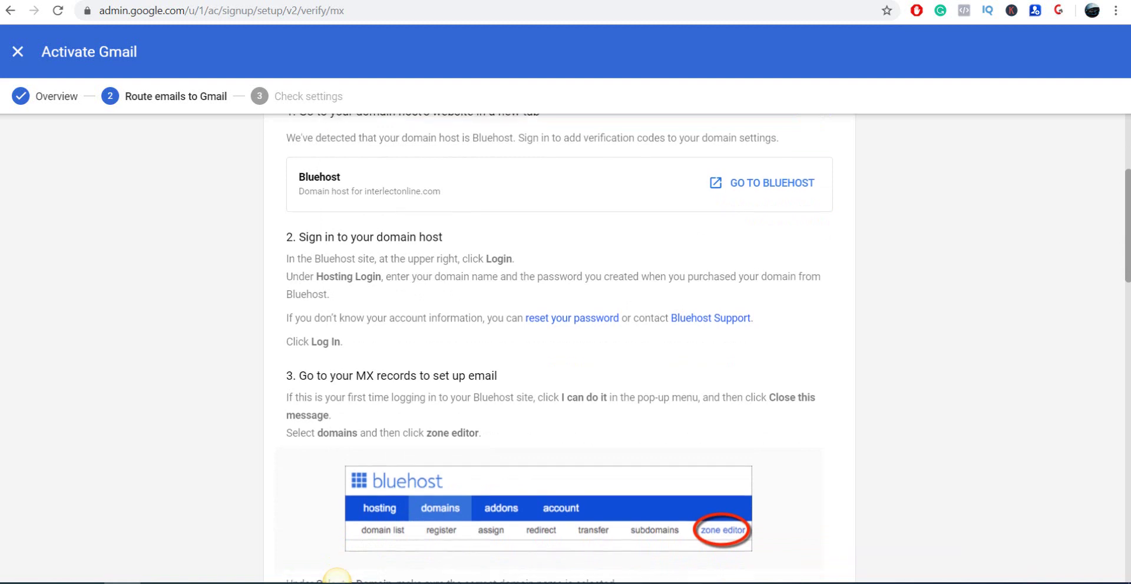
{"action": "scroll", "coordinate": [337, 578], "scroll_direction": "down", "scroll_amount": 2}
{"action": "scroll", "coordinate": [337, 577], "scroll_direction": "down", "scroll_amount": 1}
{"action": "scroll", "coordinate": [337, 577], "scroll_direction": "down", "scroll_amount": 2}
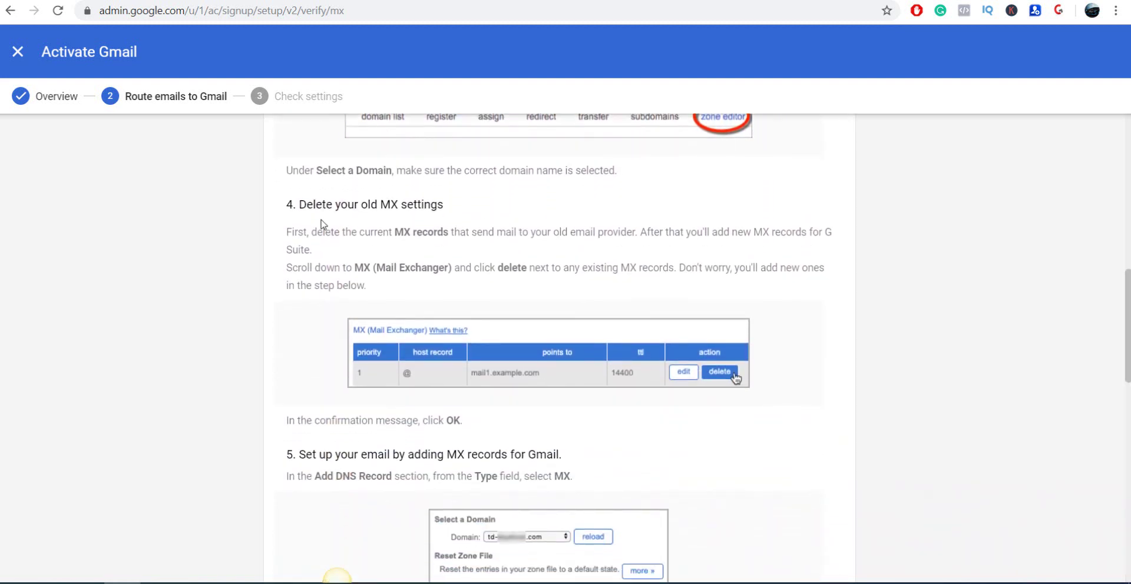
{"action": "left_click_drag", "start_coordinate": [286, 204], "coordinate": [445, 208]}
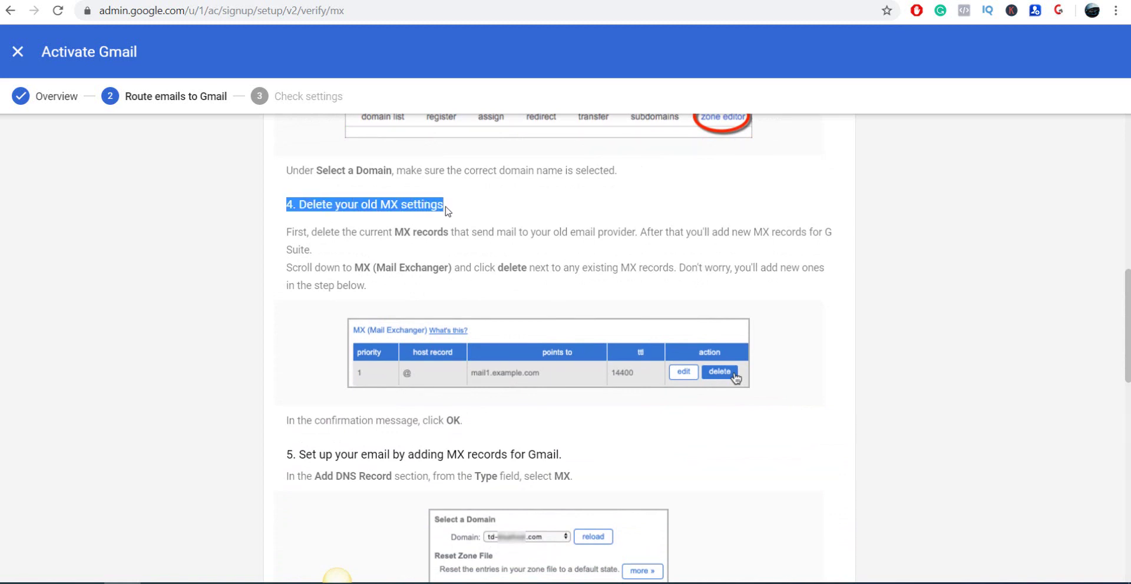
{"action": "left_click_drag", "start_coordinate": [287, 231], "coordinate": [459, 226]}
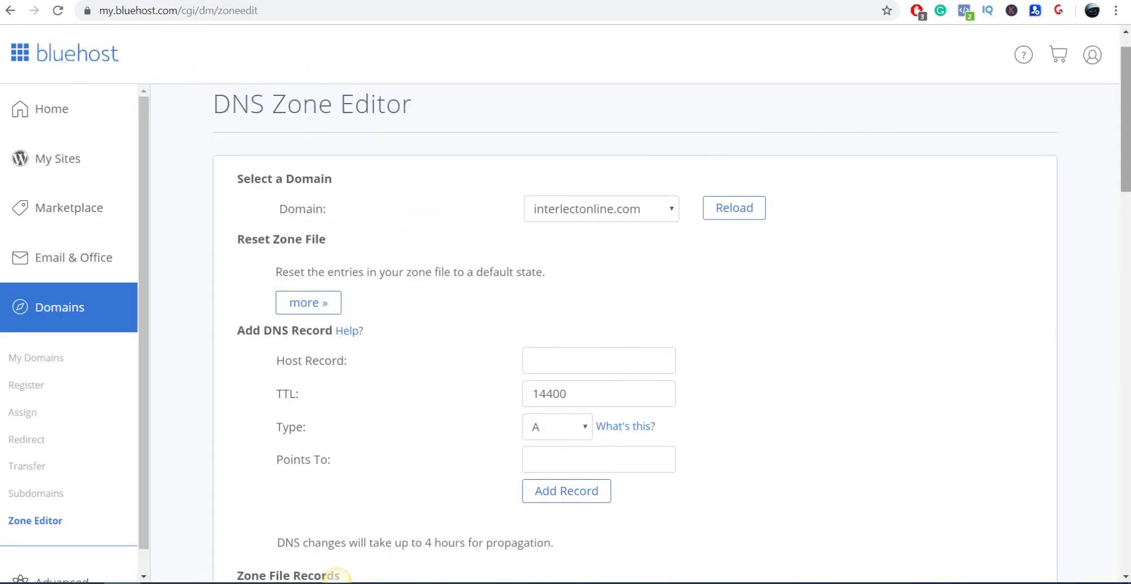
Delete the old MX record pointing to mail.interlectonline.com from the Bluehost zone
{"action": "scroll", "coordinate": [966, 268], "scroll_direction": "down", "scroll_amount": 10}
{"action": "scroll", "coordinate": [967, 268], "scroll_direction": "down", "scroll_amount": 2}
{"action": "scroll", "coordinate": [966, 268], "scroll_direction": "down", "scroll_amount": 1}
{"action": "scroll", "coordinate": [966, 267], "scroll_direction": "down", "scroll_amount": 1}
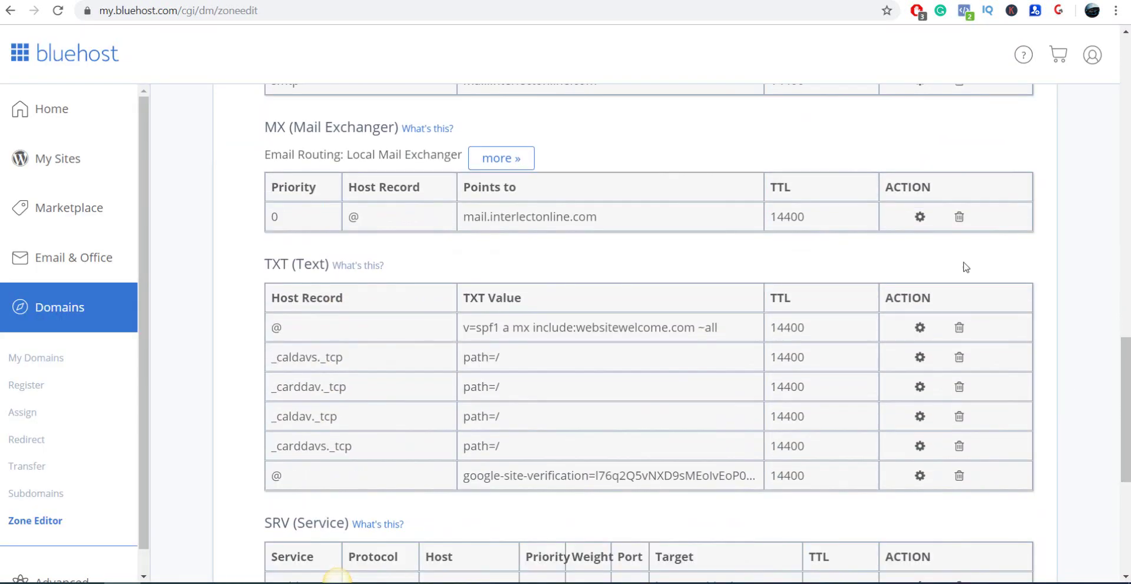
{"action": "left_click", "coordinate": [959, 218]}
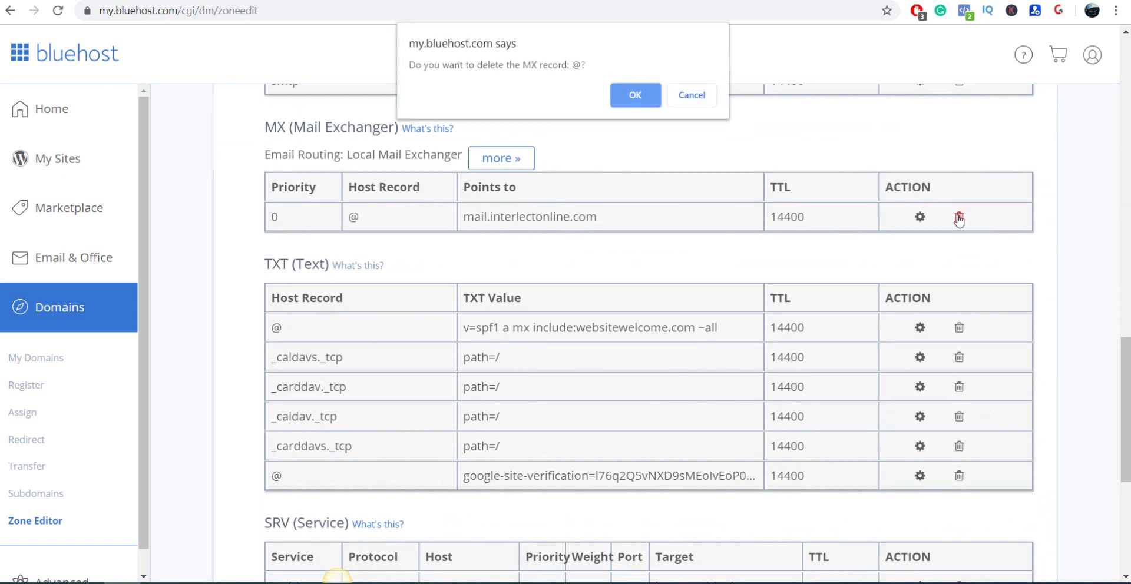
{"action": "left_click", "coordinate": [647, 88]}
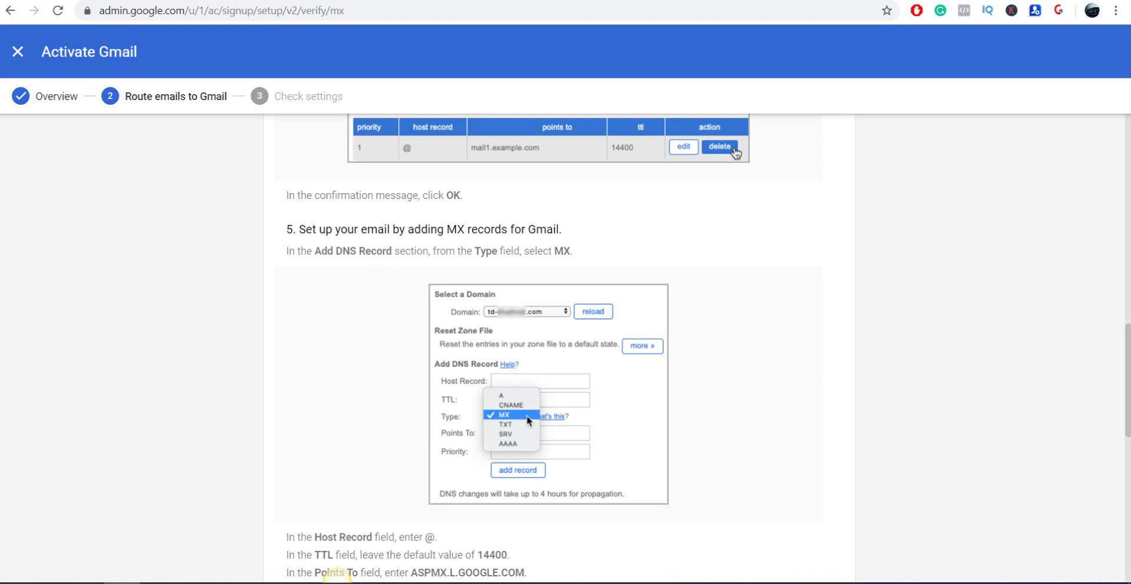
Select ASPMX.L.GOOGLE.COM in Google's step 5, then return to the Bluehost tab
{"action": "scroll", "coordinate": [1087, 279], "scroll_direction": "down", "scroll_amount": 4}
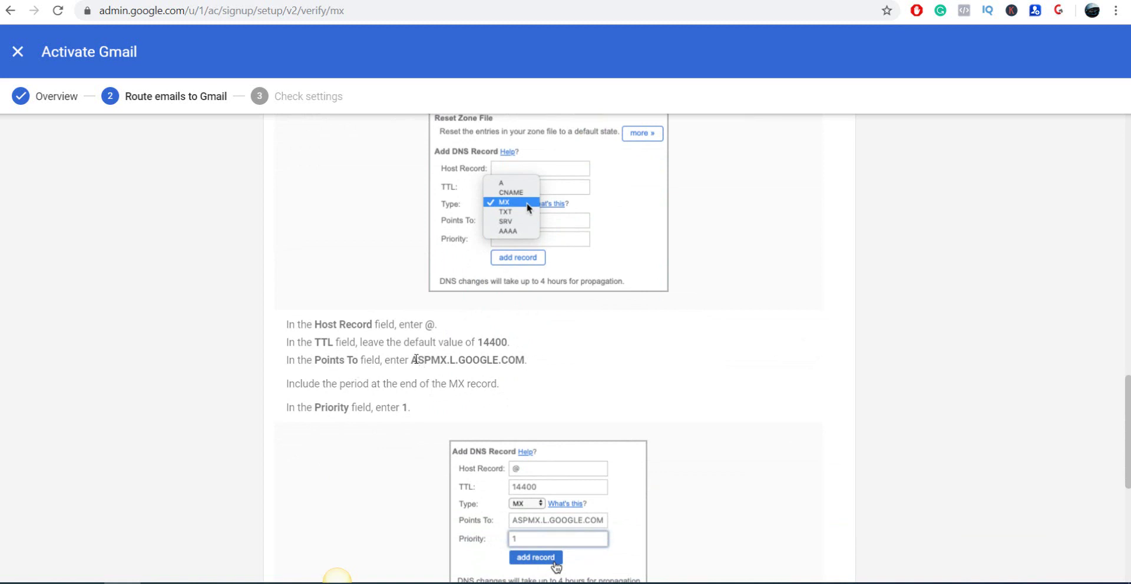
{"action": "left_click_drag", "start_coordinate": [413, 360], "coordinate": [522, 363]}
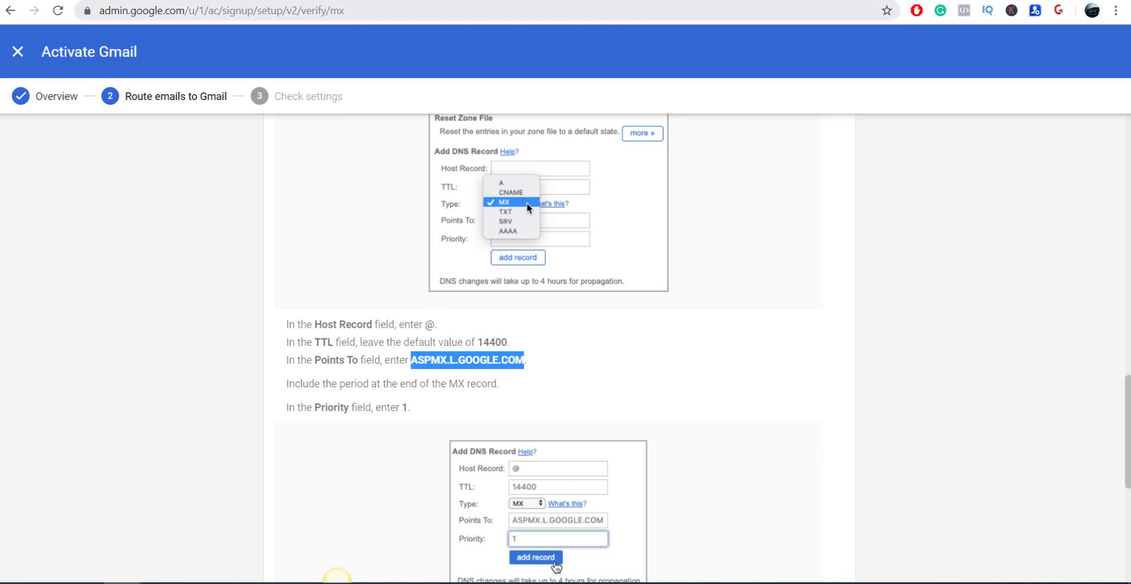
{"action": "key", "text": "ctrl+Tab"}
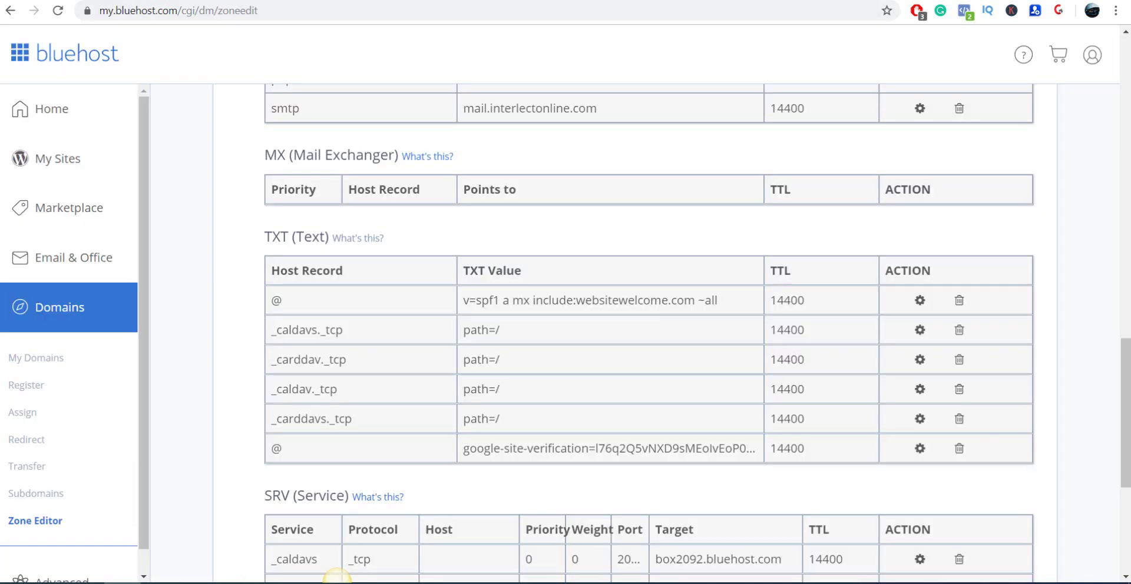
Add an MX record for @ pointing to ASPMX.L.GOOGLE.COM with priority 1
{"action": "left_click_drag", "start_coordinate": [1125, 412], "coordinate": [1126, 109]}
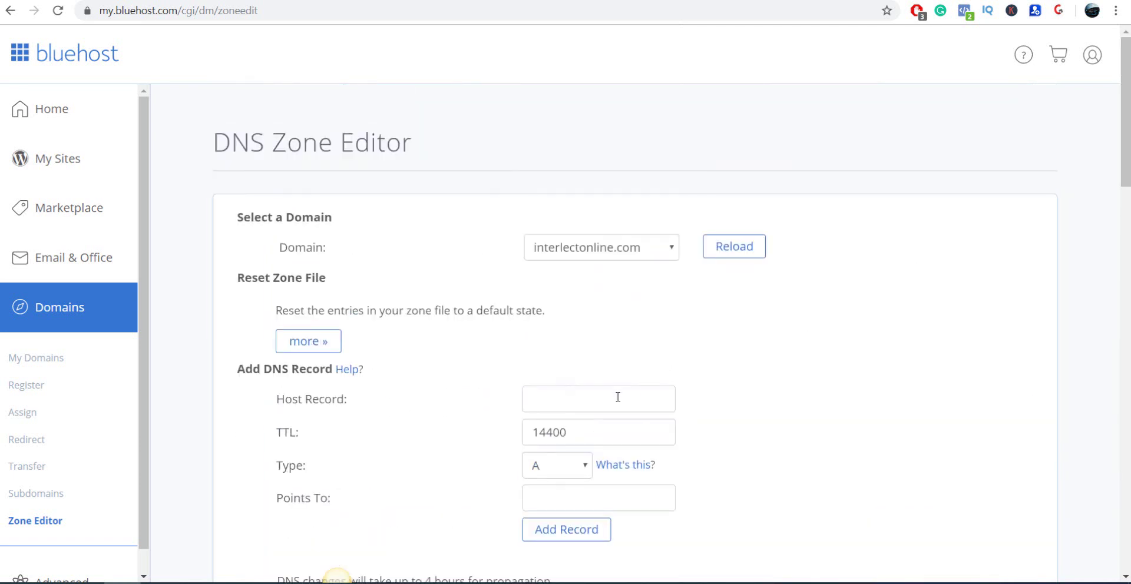
{"action": "left_click", "coordinate": [617, 397]}
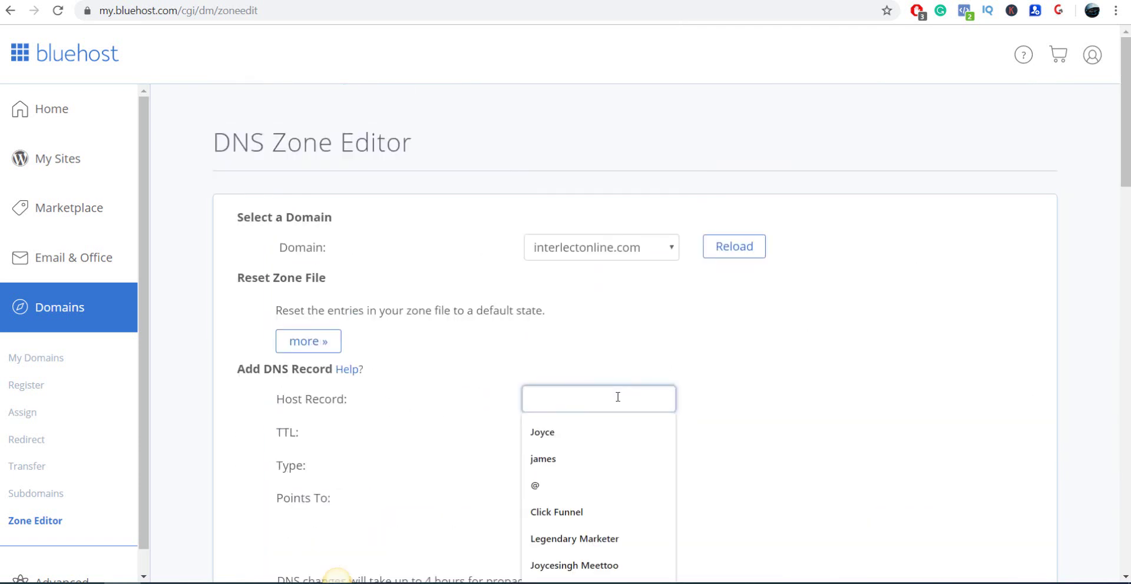
{"action": "type", "text": "@"}
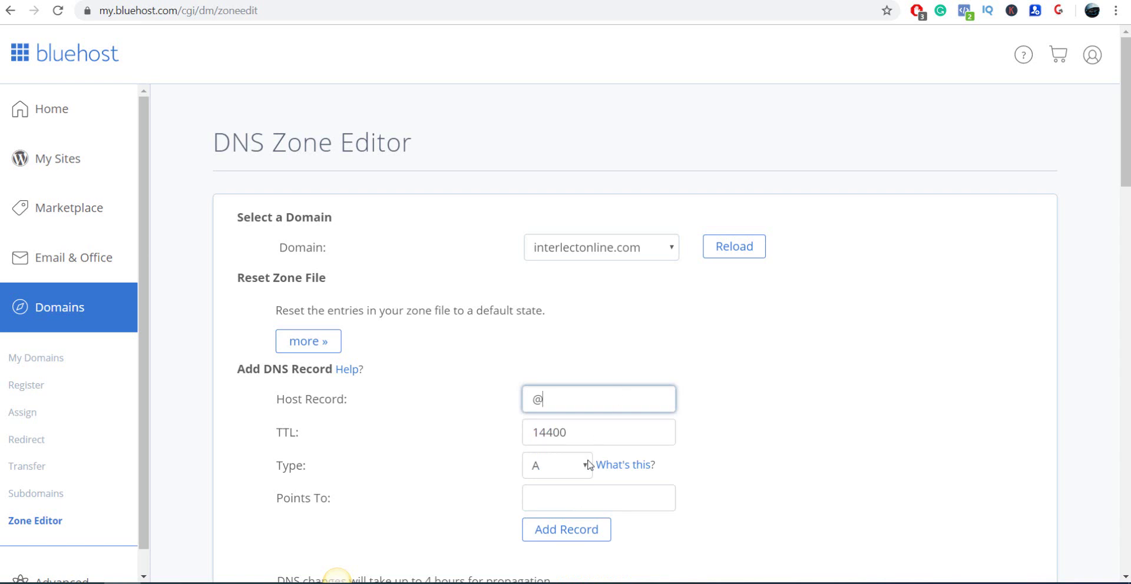
{"action": "left_click", "coordinate": [587, 465]}
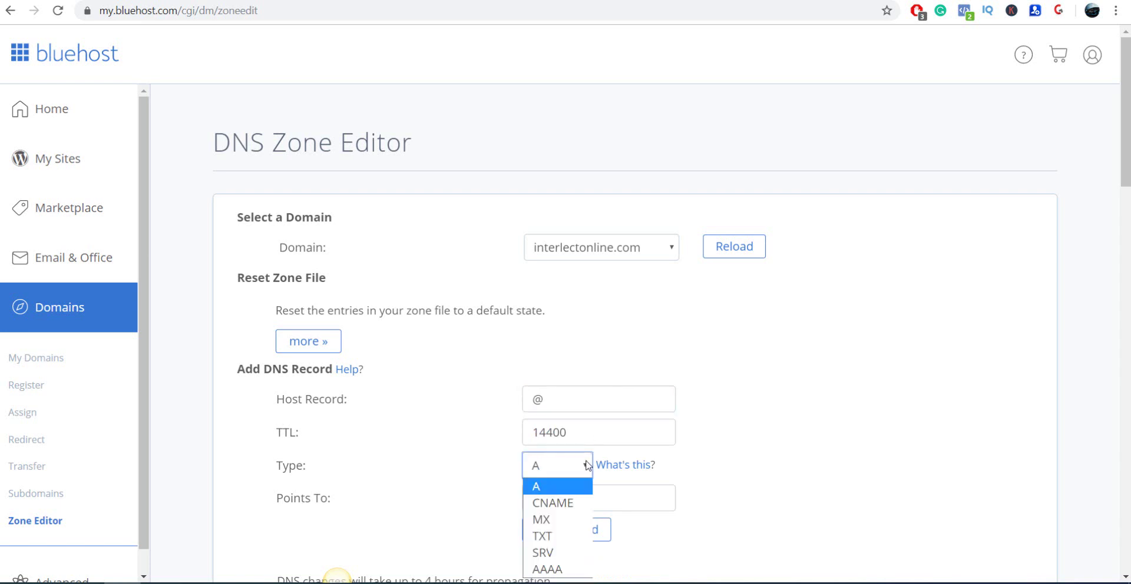
{"action": "left_click", "coordinate": [557, 524]}
{"action": "left_click", "coordinate": [556, 508]}
{"action": "type", "text": "ASPMX.L.GOOGLE.COM"}
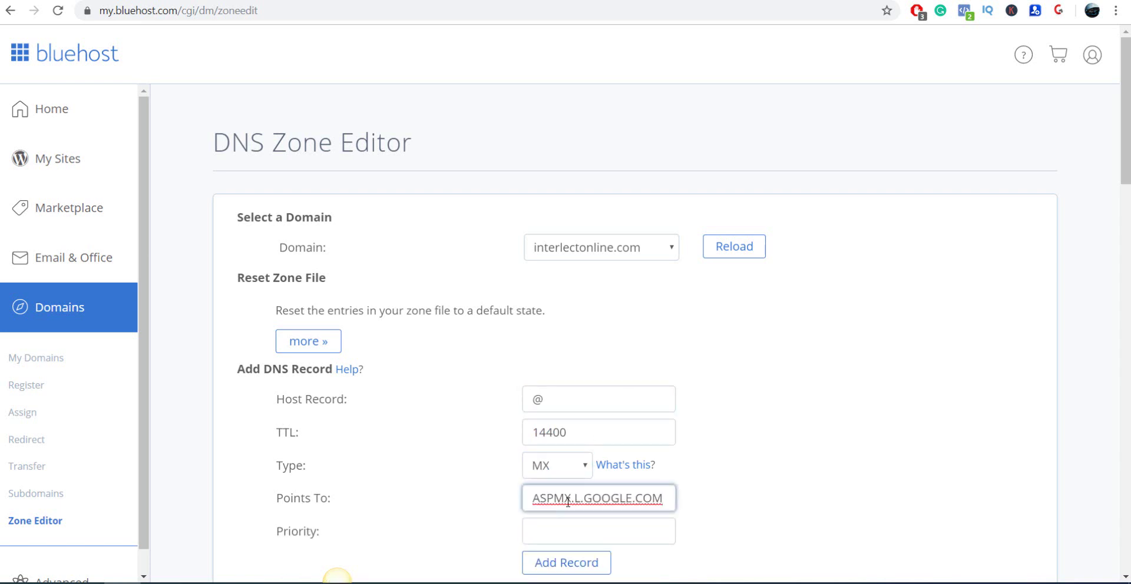
{"action": "left_click", "coordinate": [412, 1]}
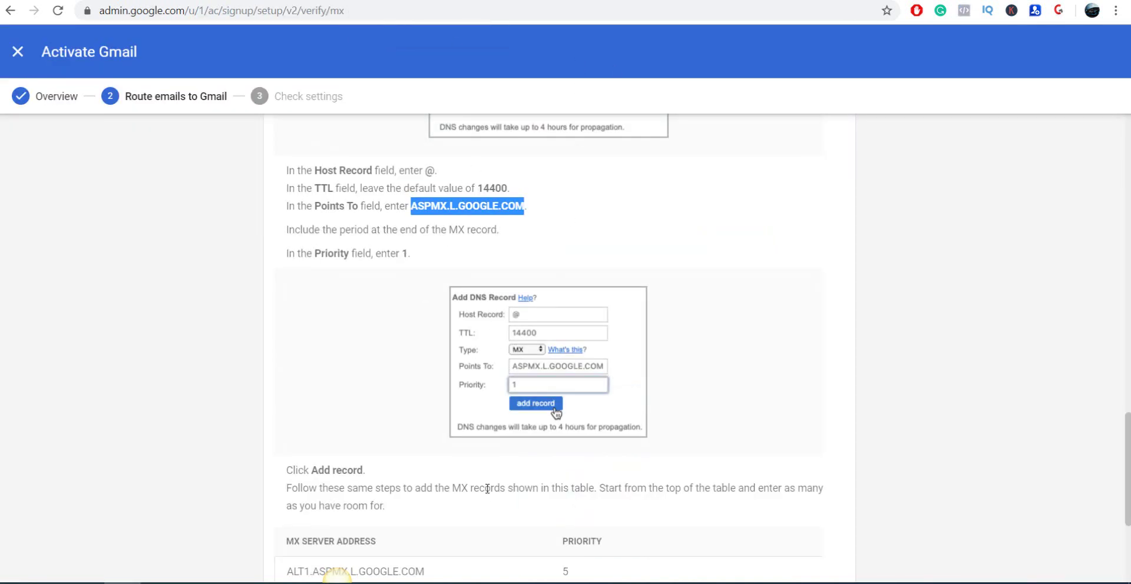
{"action": "key", "text": "ctrl+Tab"}
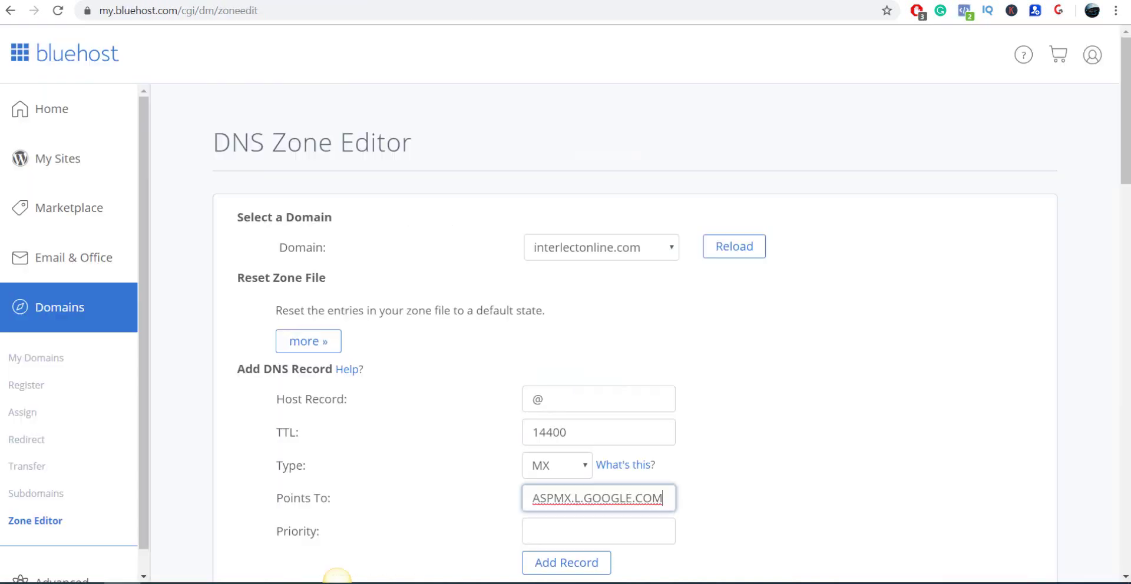
{"action": "left_click", "coordinate": [589, 522]}
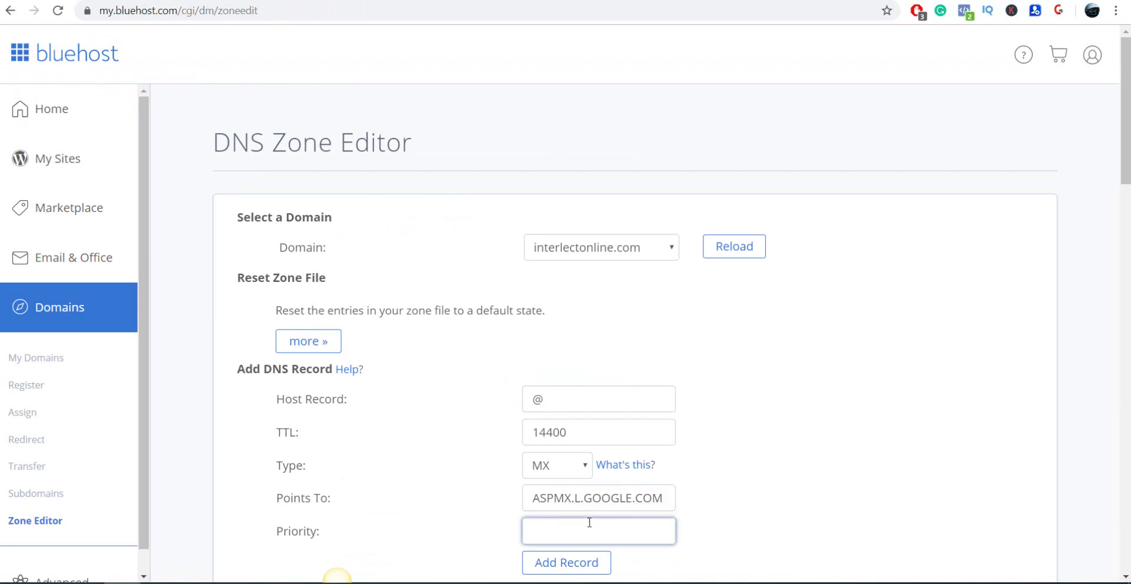
{"action": "type", "text": "1"}
{"action": "left_click", "coordinate": [586, 563]}
{"action": "scroll", "coordinate": [337, 576], "scroll_direction": "down", "scroll_amount": 3}
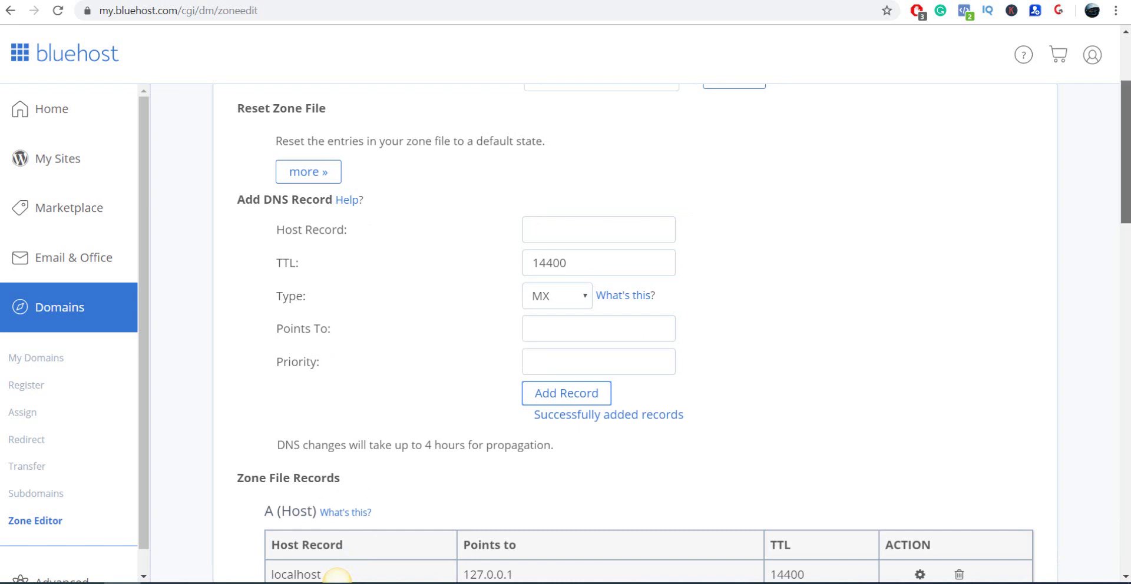
Add ALT1–ALT4.ASPMX.L.GOOGLE.COM MX records with priorities 5, 5, 10, 10 and review the MX table
{"action": "scroll", "coordinate": [378, 520], "scroll_direction": "down", "scroll_amount": 10}
{"action": "scroll", "coordinate": [379, 519], "scroll_direction": "down", "scroll_amount": 3}
{"action": "scroll", "coordinate": [648, 330], "scroll_direction": "down", "scroll_amount": 3}
{"action": "scroll", "coordinate": [648, 330], "scroll_direction": "down", "scroll_amount": 2}
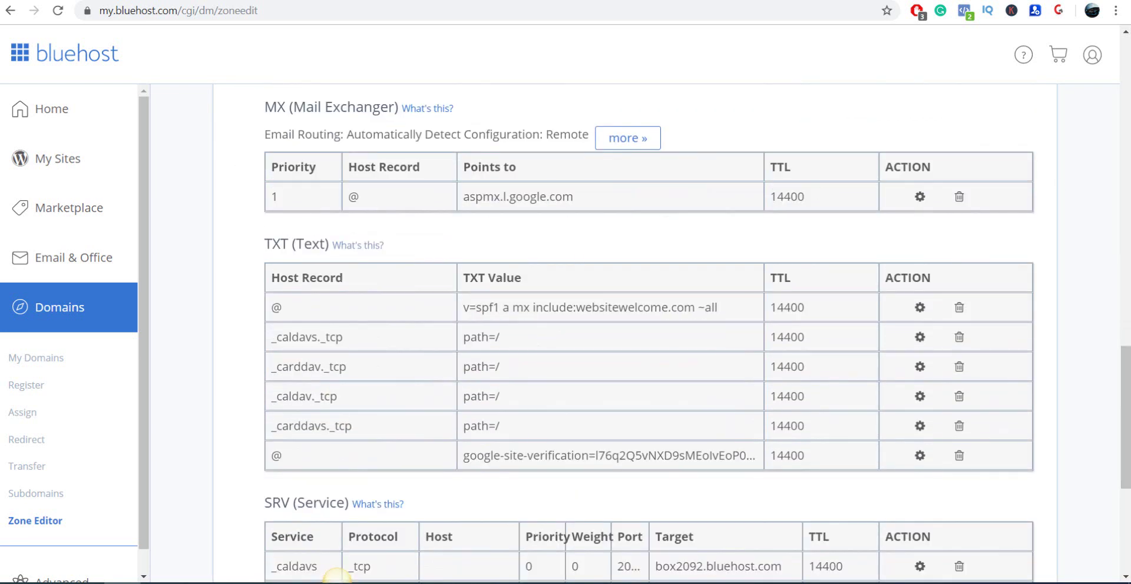
{"action": "left_click_drag", "start_coordinate": [1125, 409], "coordinate": [860, 151]}
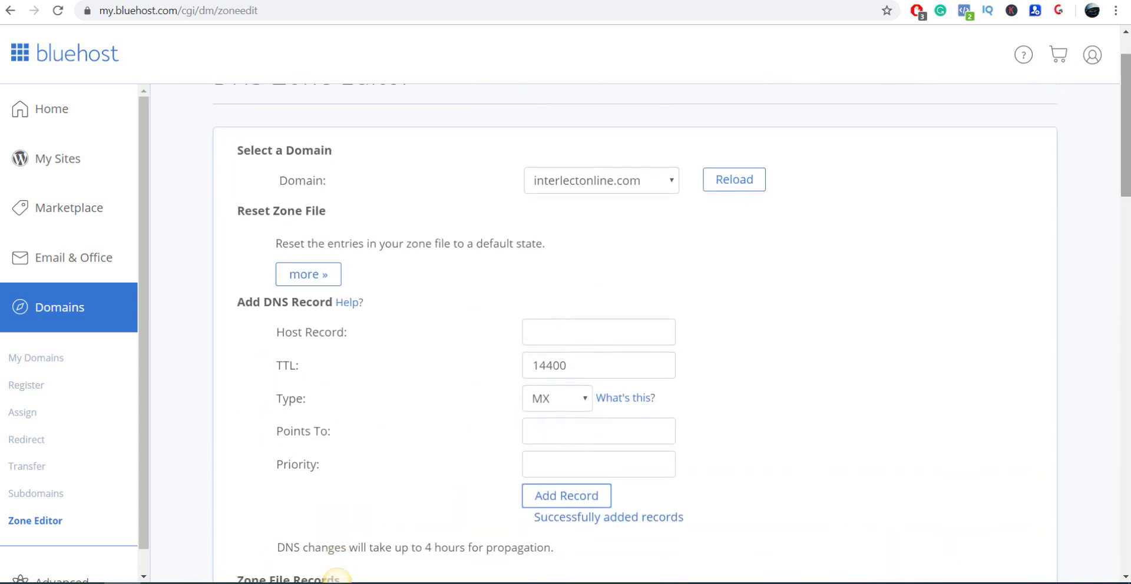
{"action": "key", "text": "ctrl+Tab"}
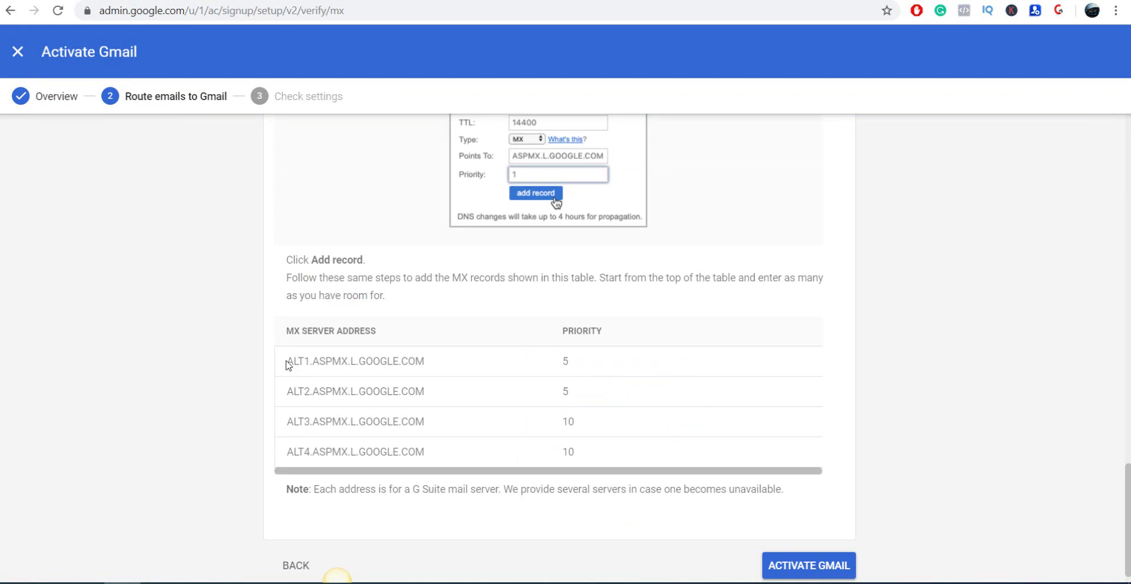
{"action": "key", "text": "ctrl+shift+Tab"}
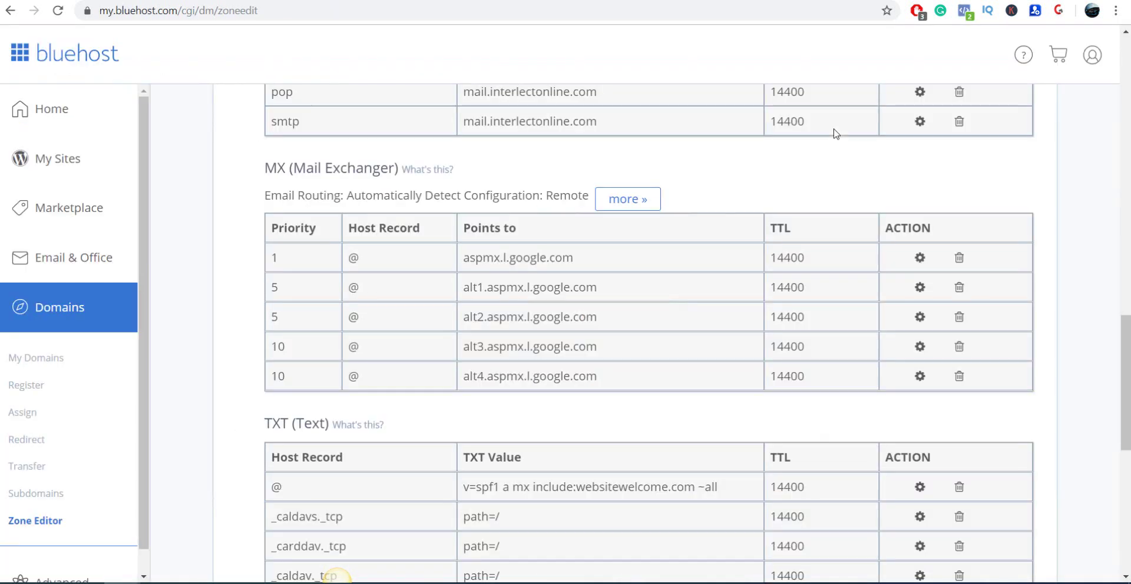
{"action": "left_click_drag", "start_coordinate": [1125, 350], "coordinate": [1125, 353]}
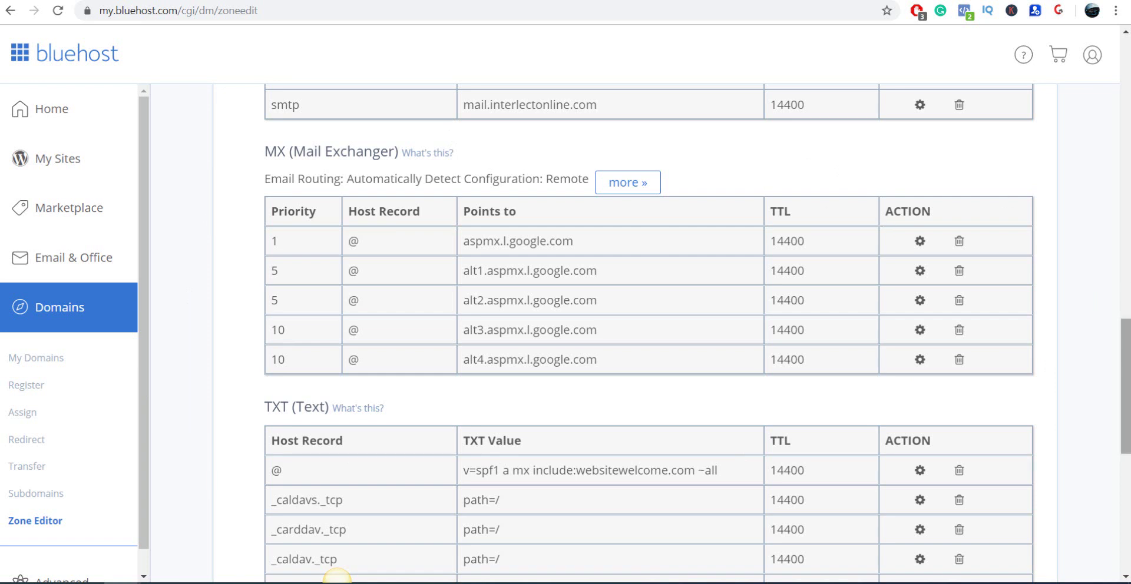
{"action": "scroll", "coordinate": [1126, 370], "scroll_direction": "up", "scroll_amount": 2}
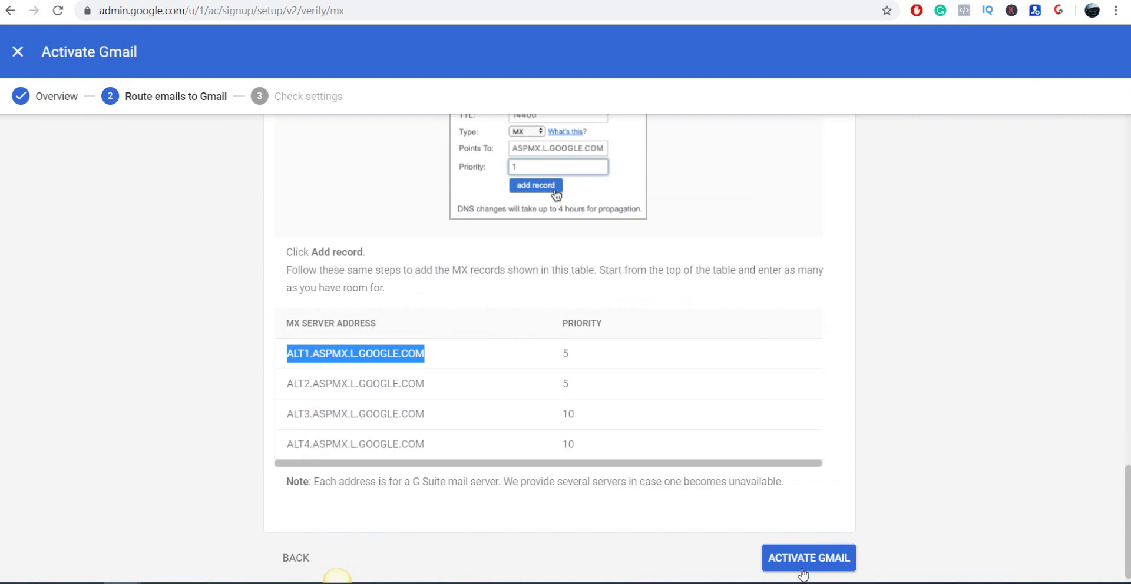
Activate Gmail and re-enter the account password on the Google sign-in page
{"action": "left_click", "coordinate": [805, 558]}
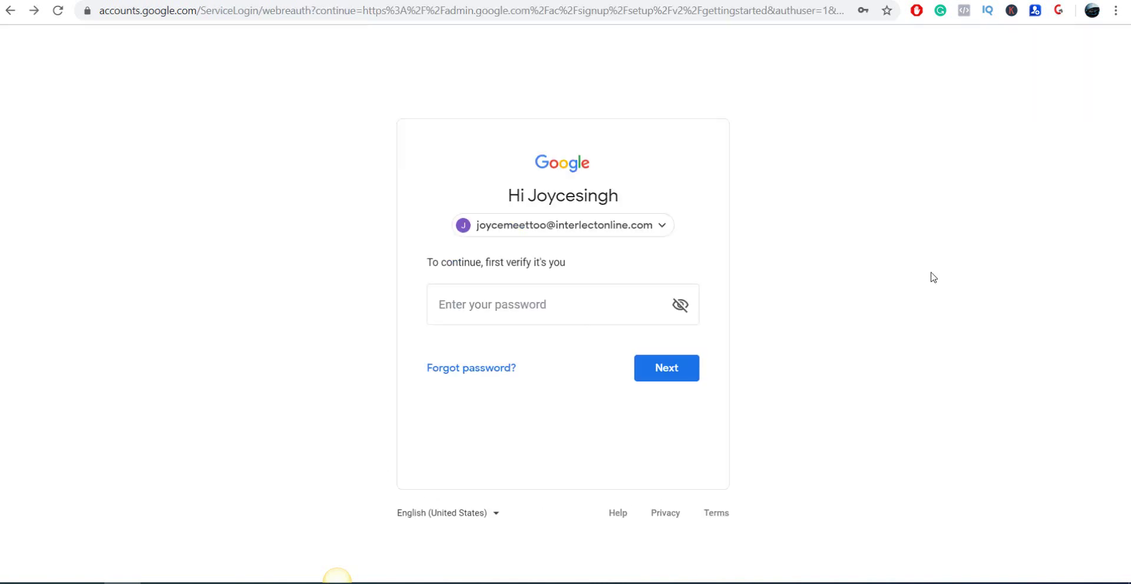
{"action": "left_click", "coordinate": [525, 313]}
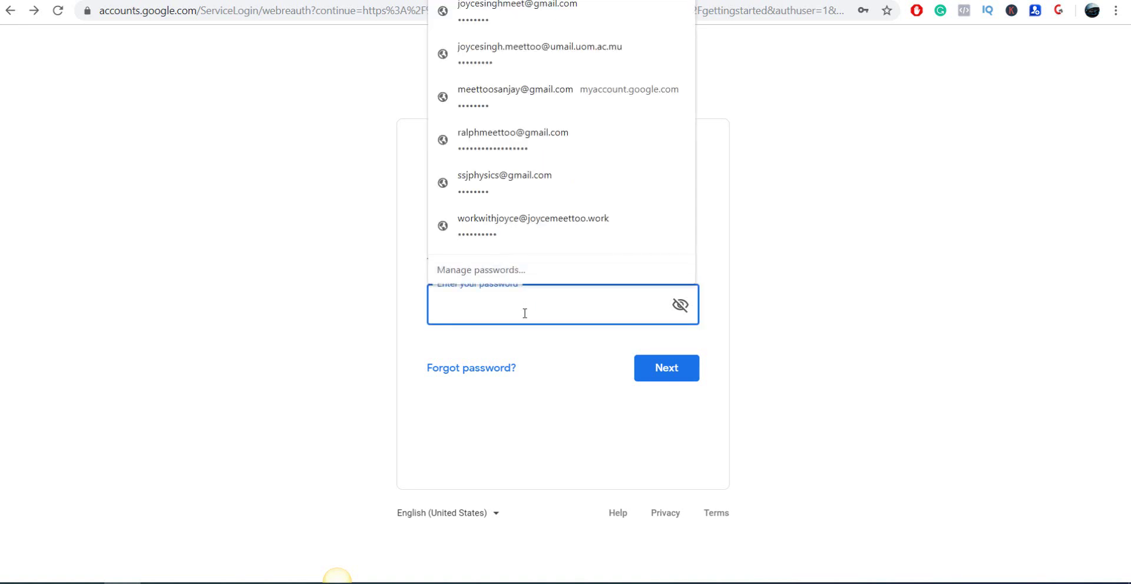
{"action": "left_click", "coordinate": [170, 319]}
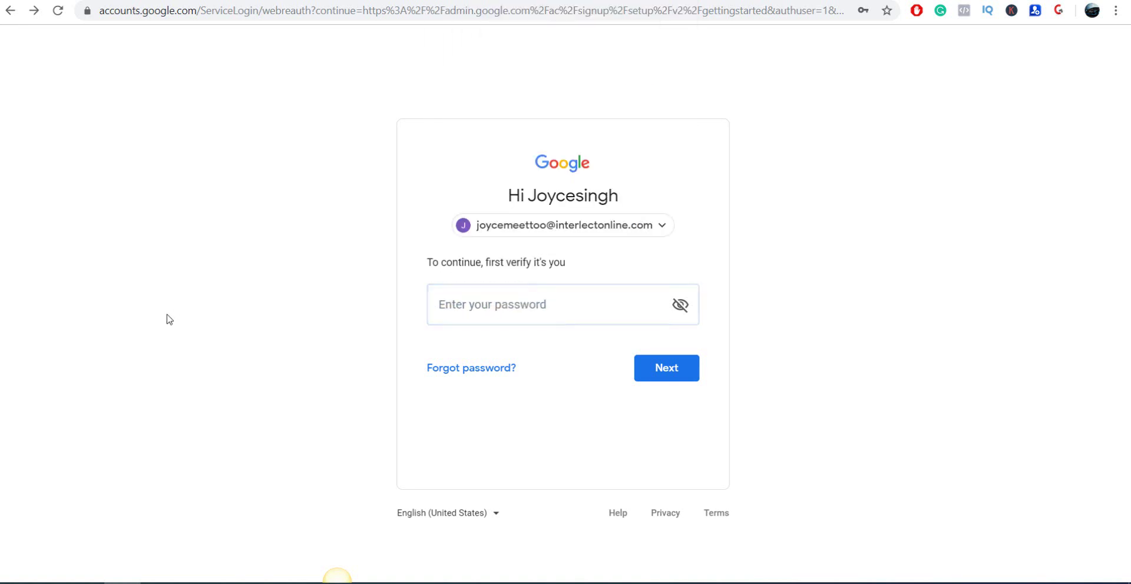
{"action": "left_click", "coordinate": [452, 320]}
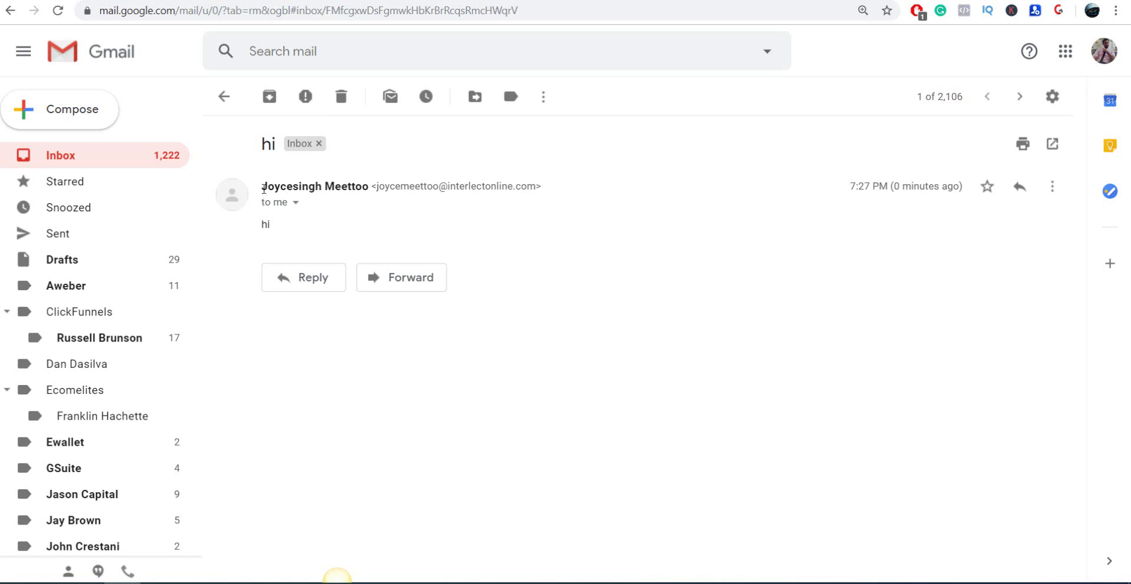
Highlight the test message's sender, then switch to the domain account's Gmail inbox
{"action": "left_click_drag", "start_coordinate": [264, 189], "coordinate": [369, 186]}
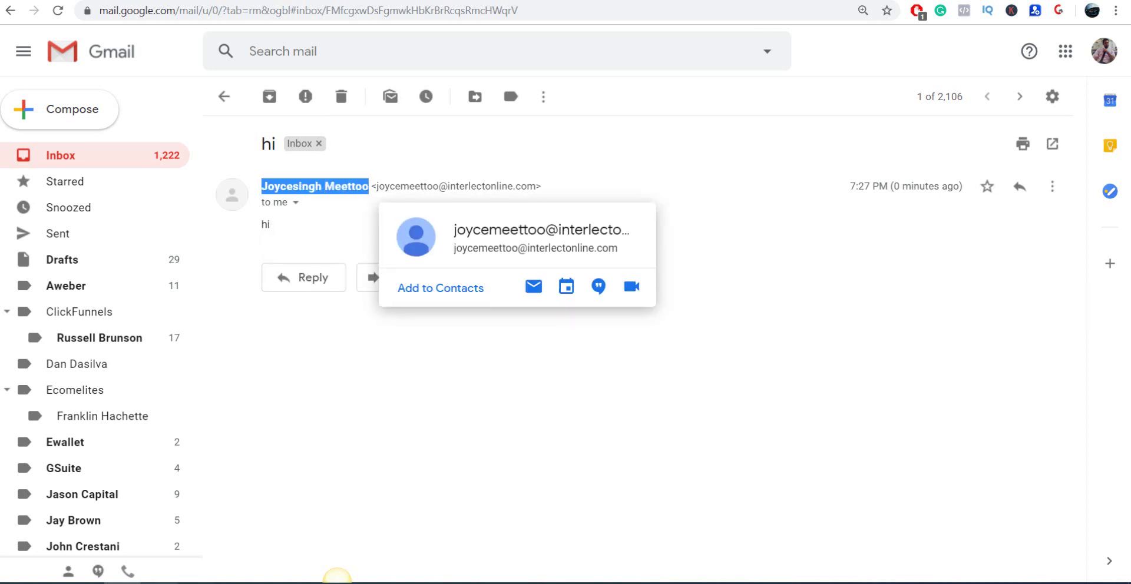
{"action": "mouse_move", "coordinate": [337, 577]}
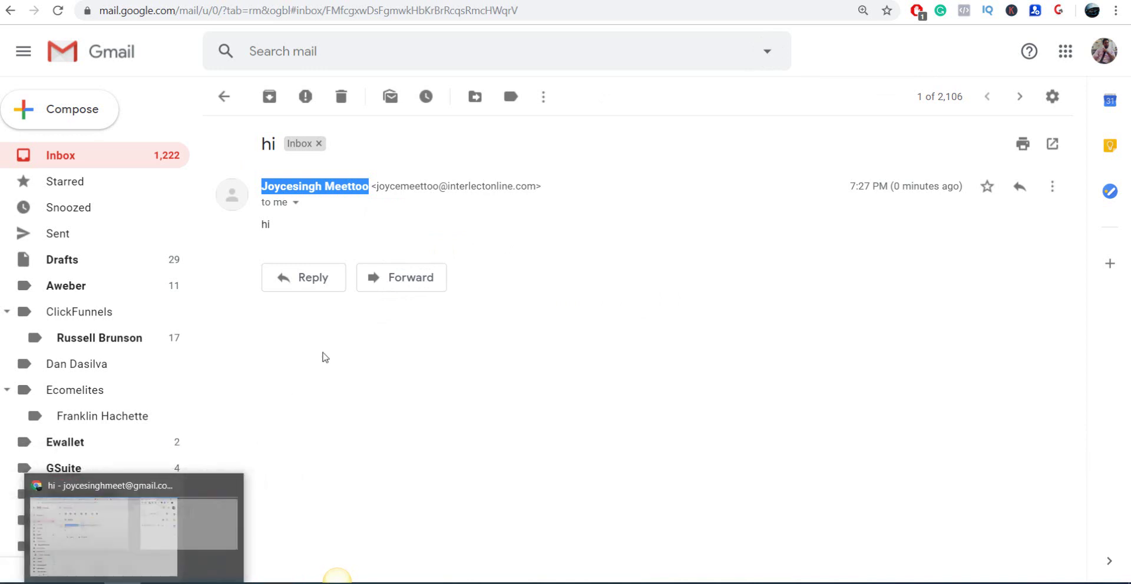
{"action": "left_click", "coordinate": [336, 576]}
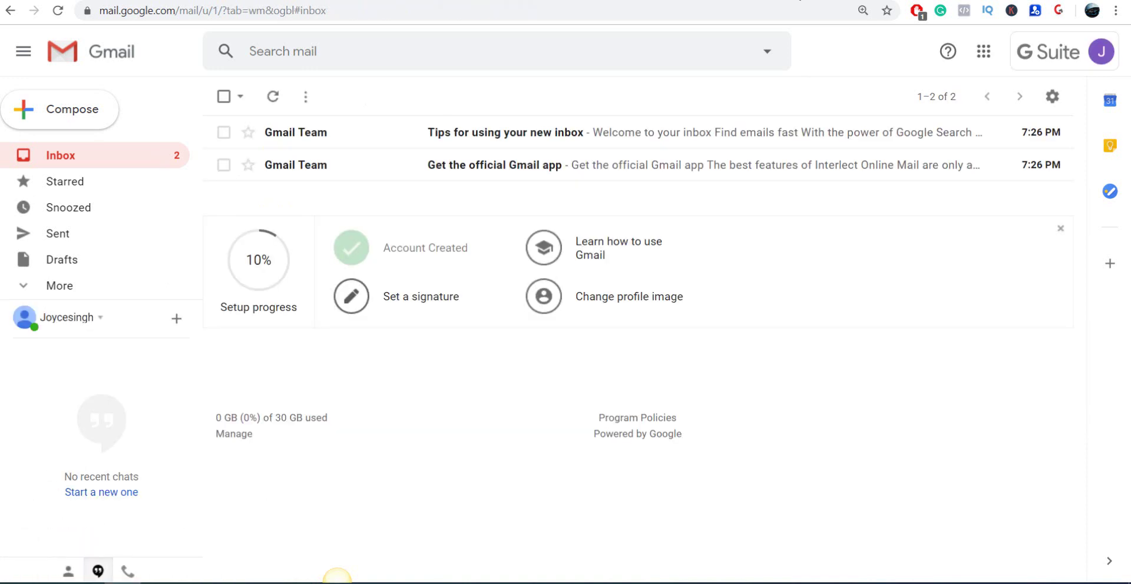